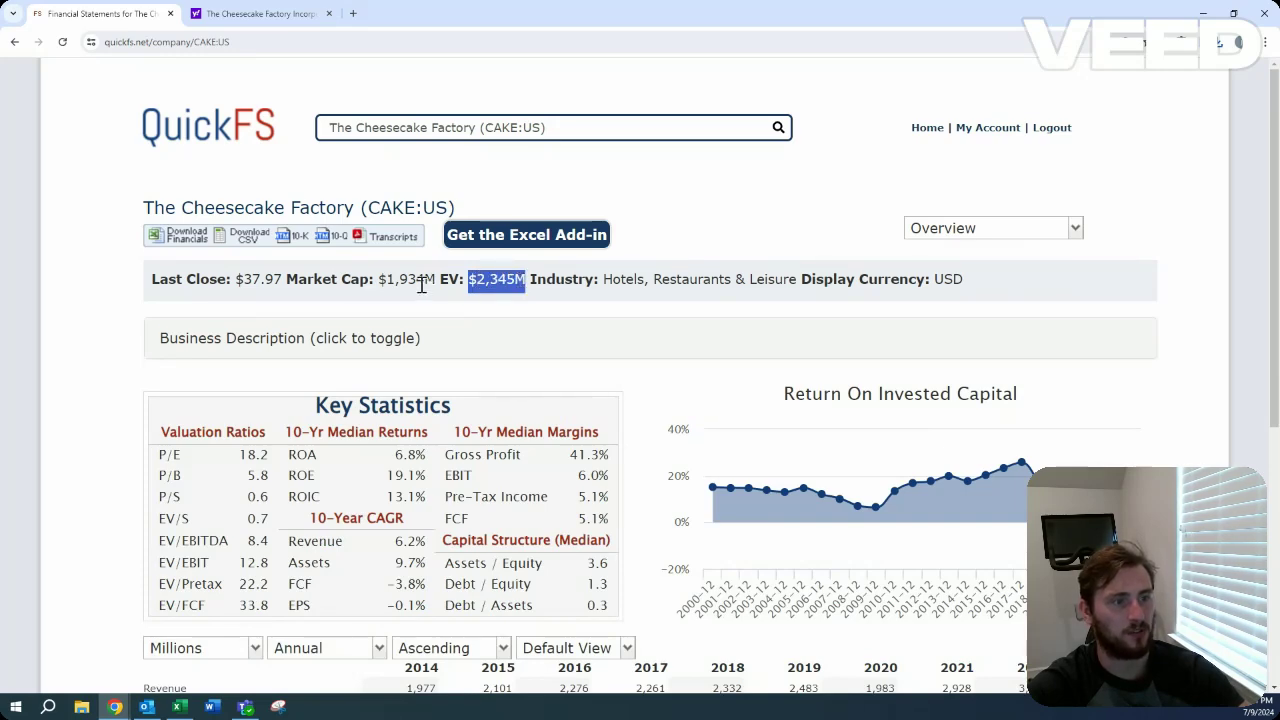
Review The Cheesecake Factory's overview in QuickFS, including its business description, key statistics and ten-year financial figures.
scroll(486, 320, "down", 3)
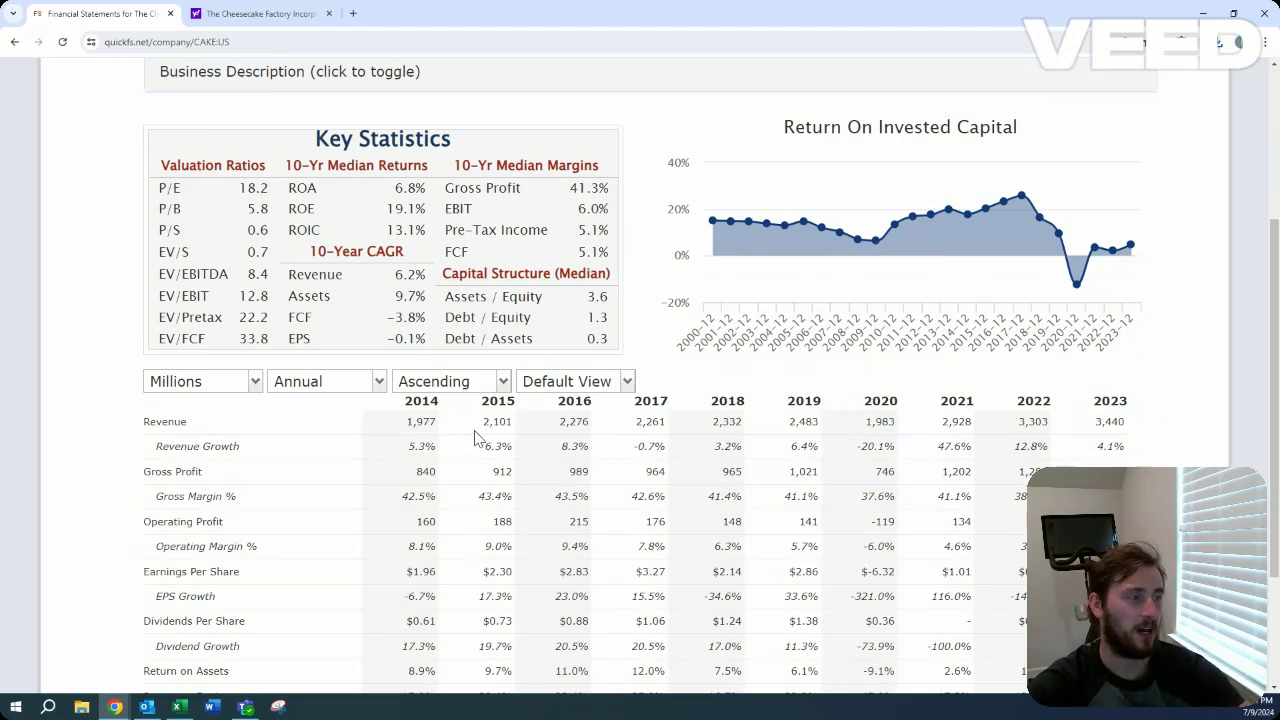
scroll(476, 437, "up", 1)
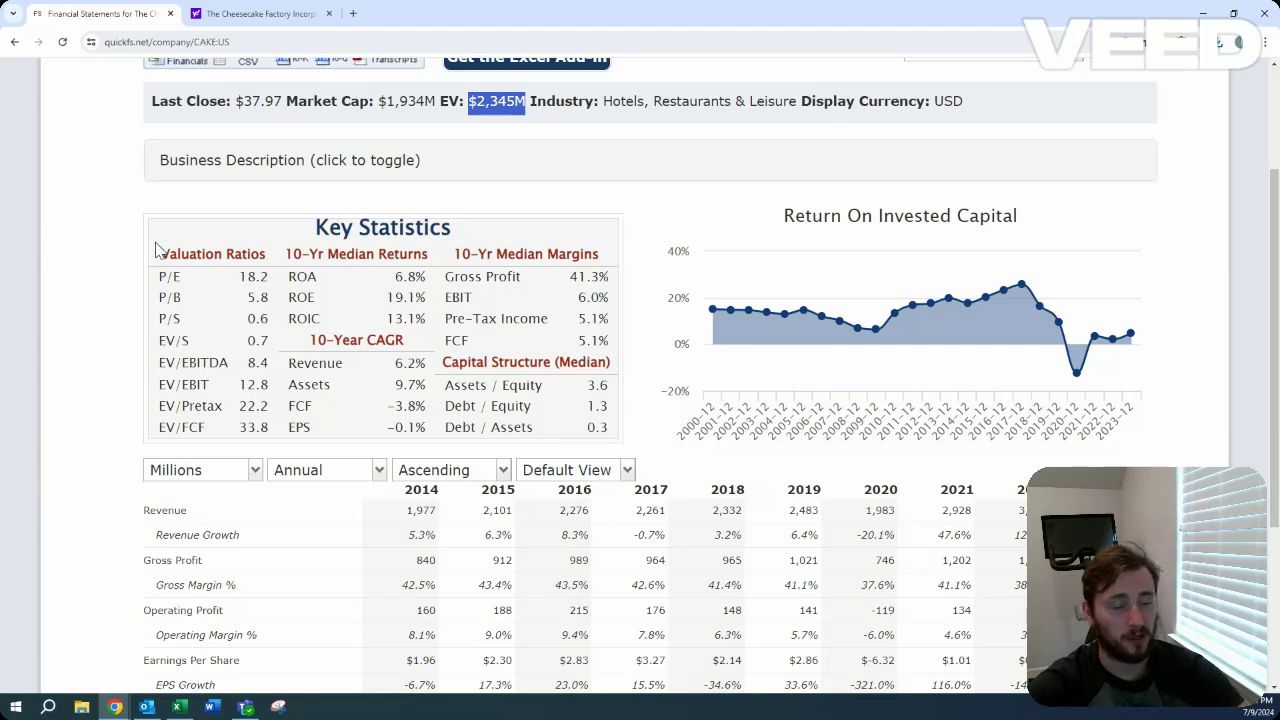
left_click(277, 172)
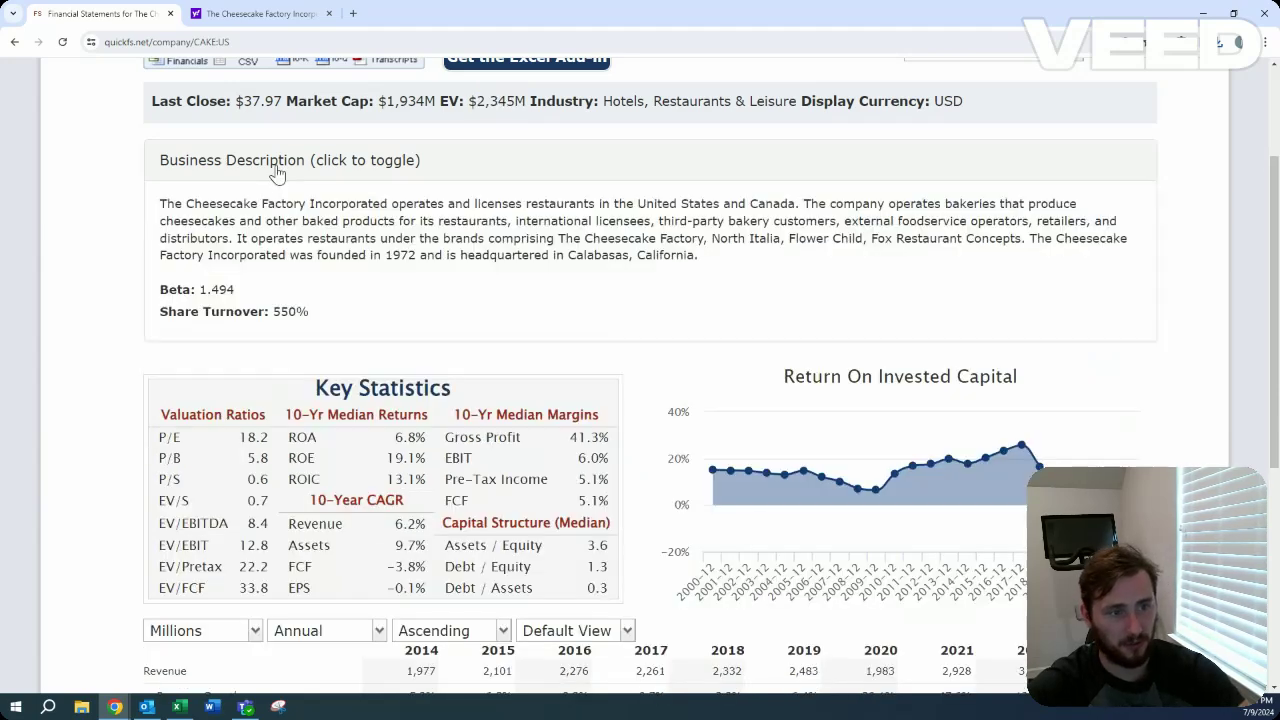
left_click(494, 161)
scroll(500, 249, "down", 2)
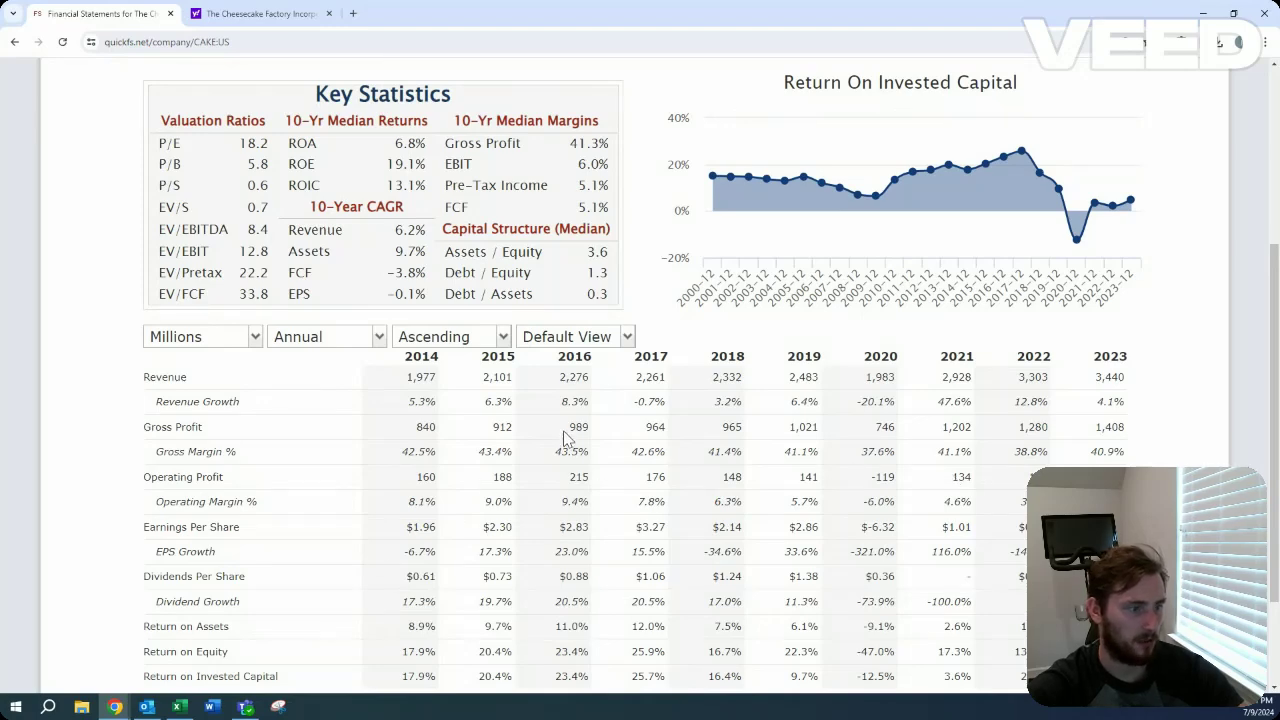
scroll(566, 438, "down", 1)
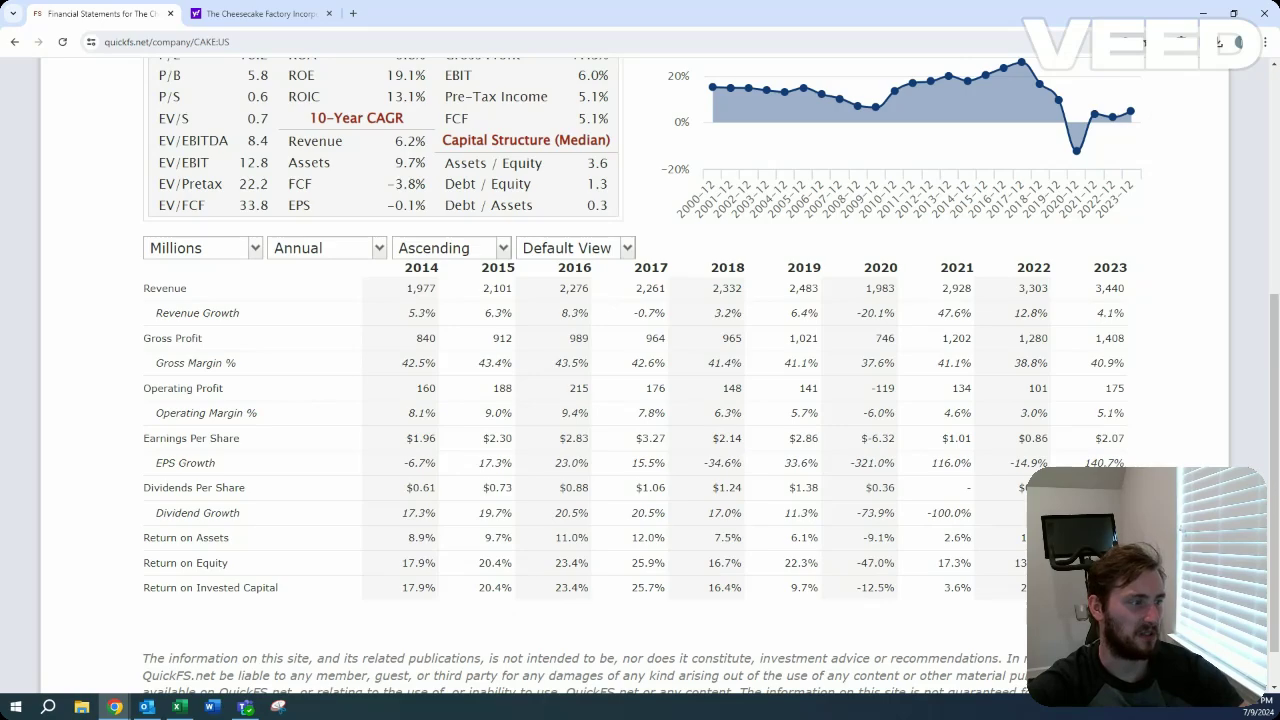
Open the company's balance sheet and examine cash, assets, long-term debt, capital leases and total liabilities.
scroll(1000, 208, "up", 4)
left_click(997, 230)
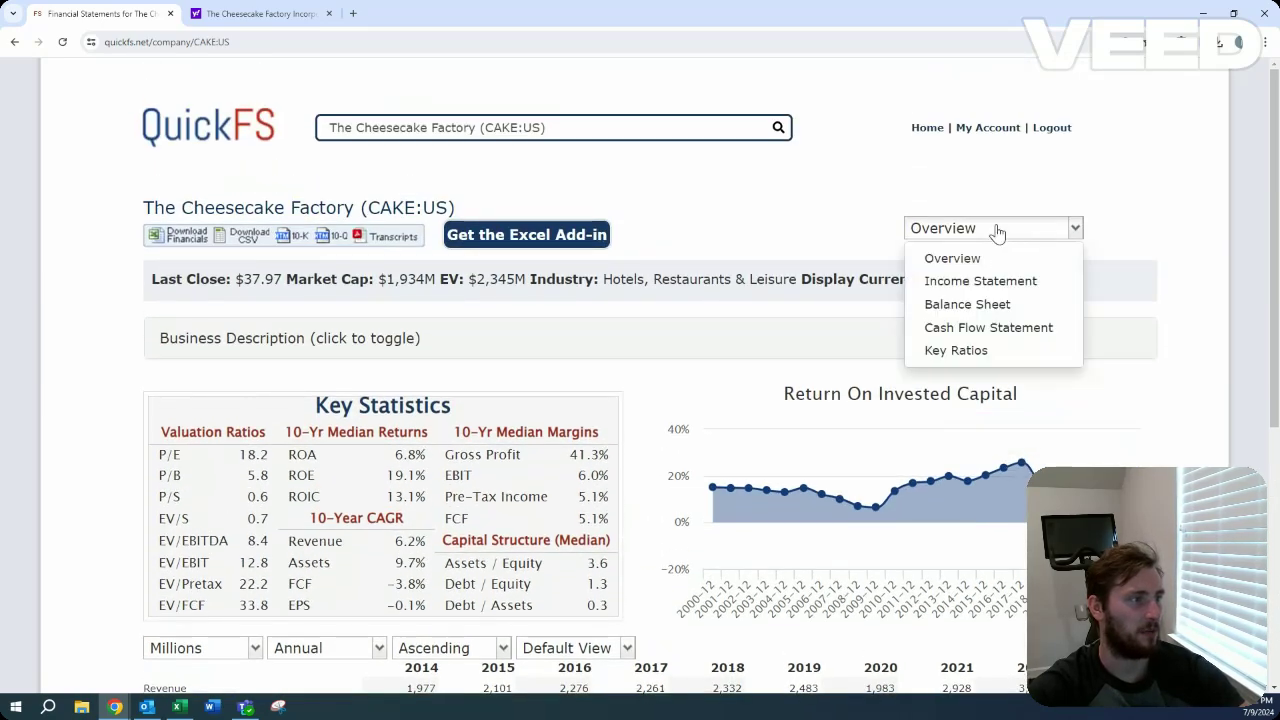
left_click(1006, 303)
scroll(1010, 310, "down", 2)
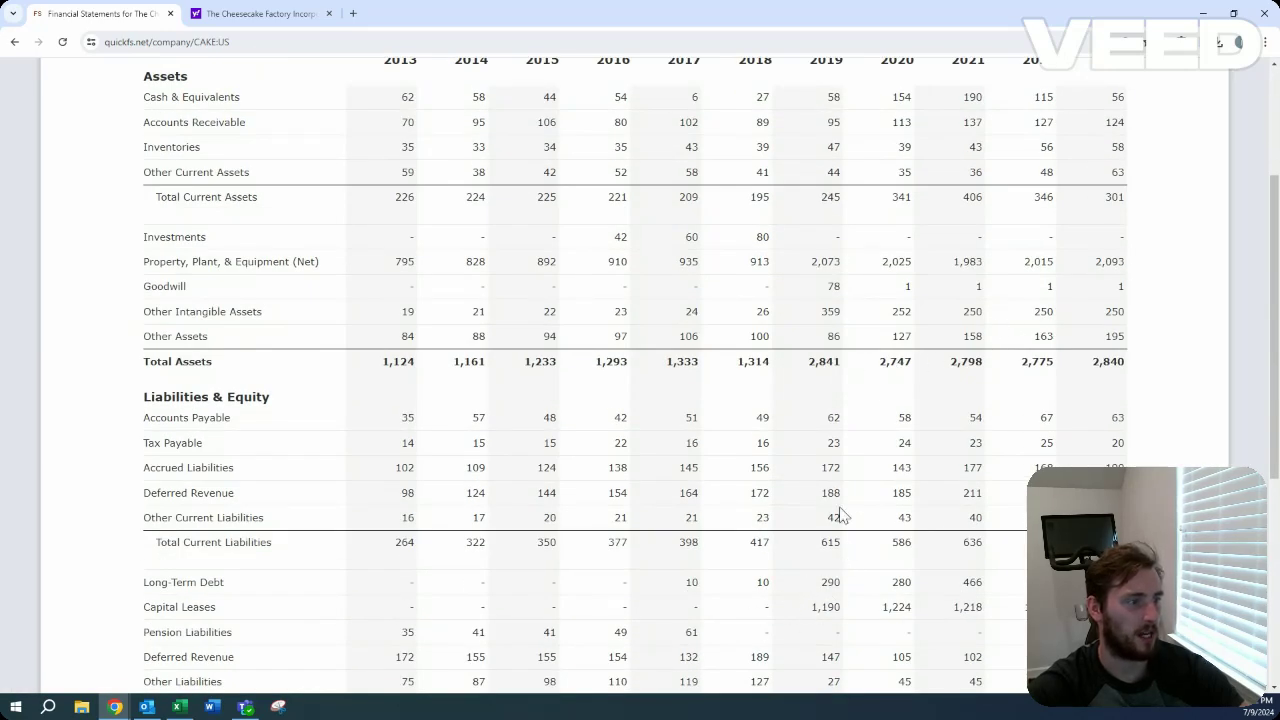
scroll(845, 505, "up", 2)
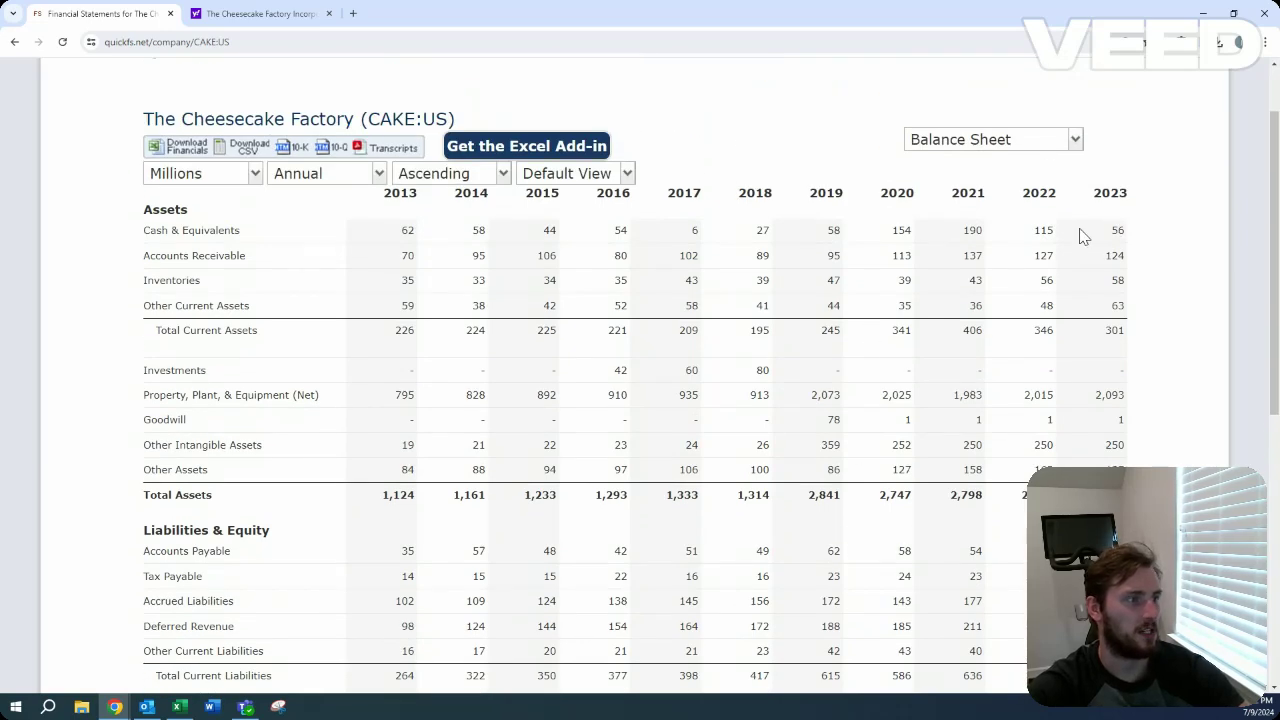
scroll(1114, 235, "down", 4)
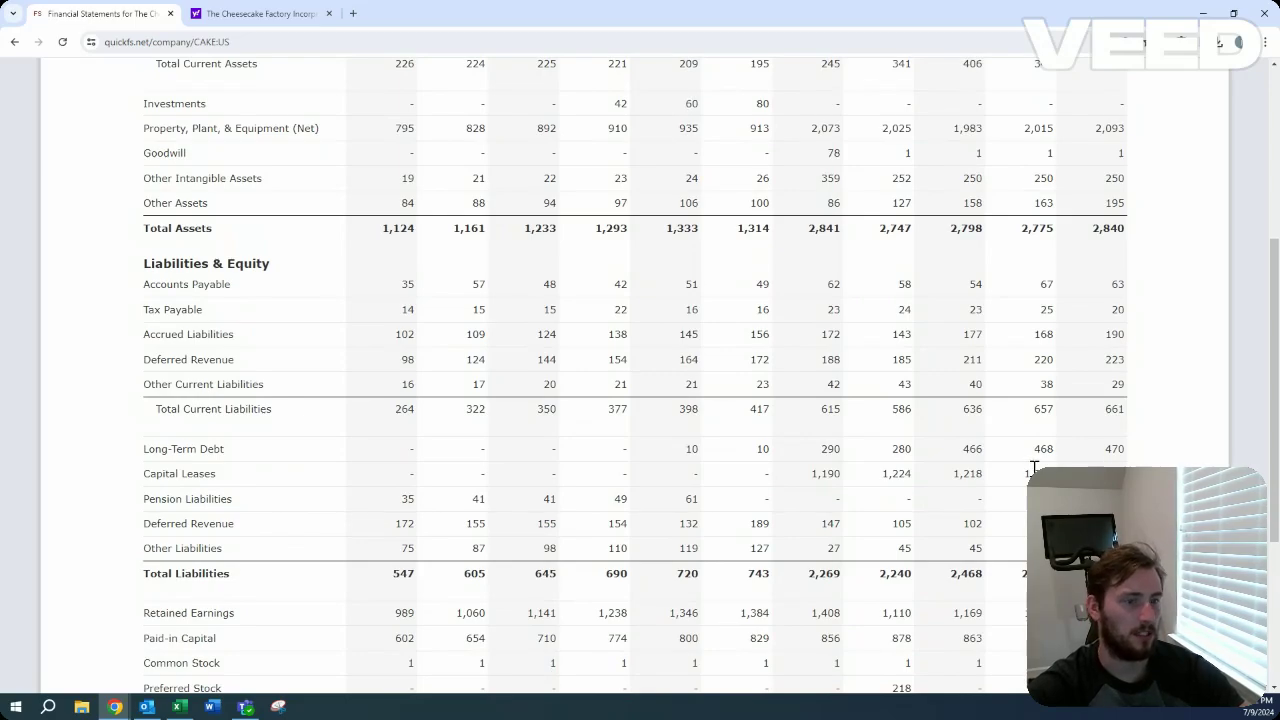
scroll(1034, 468, "down", 4)
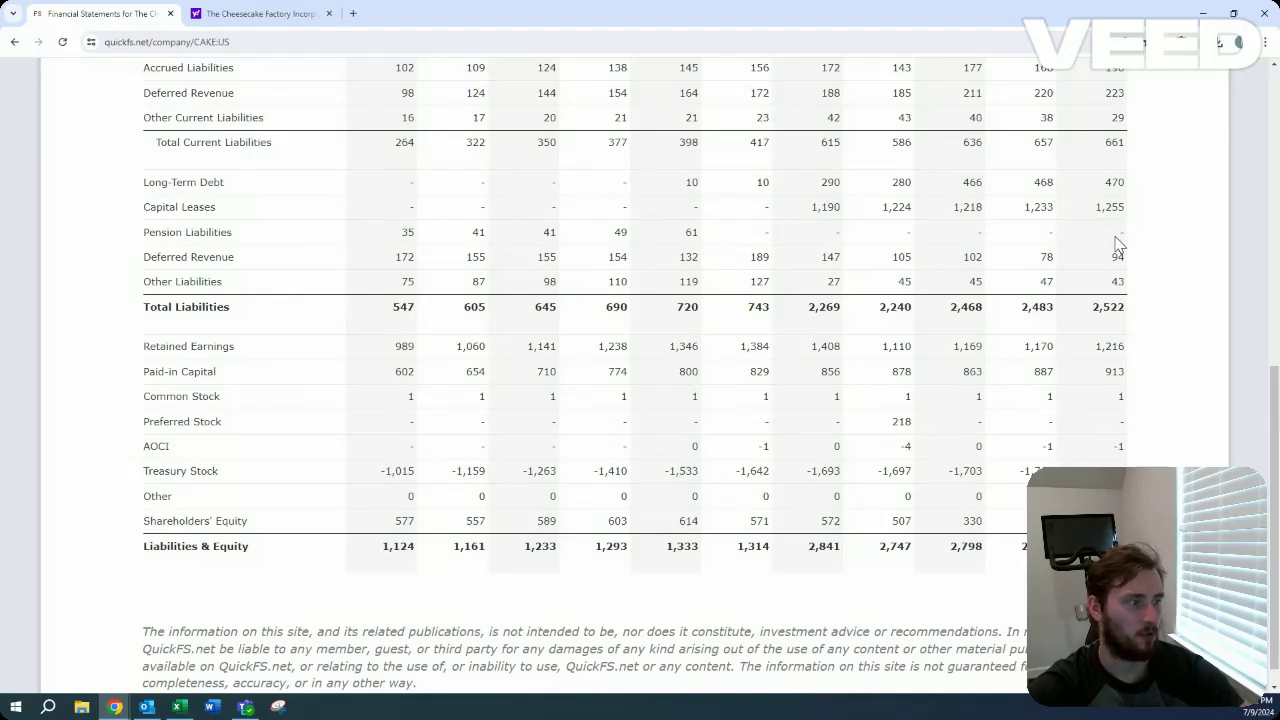
scroll(1090, 262, "up", 1)
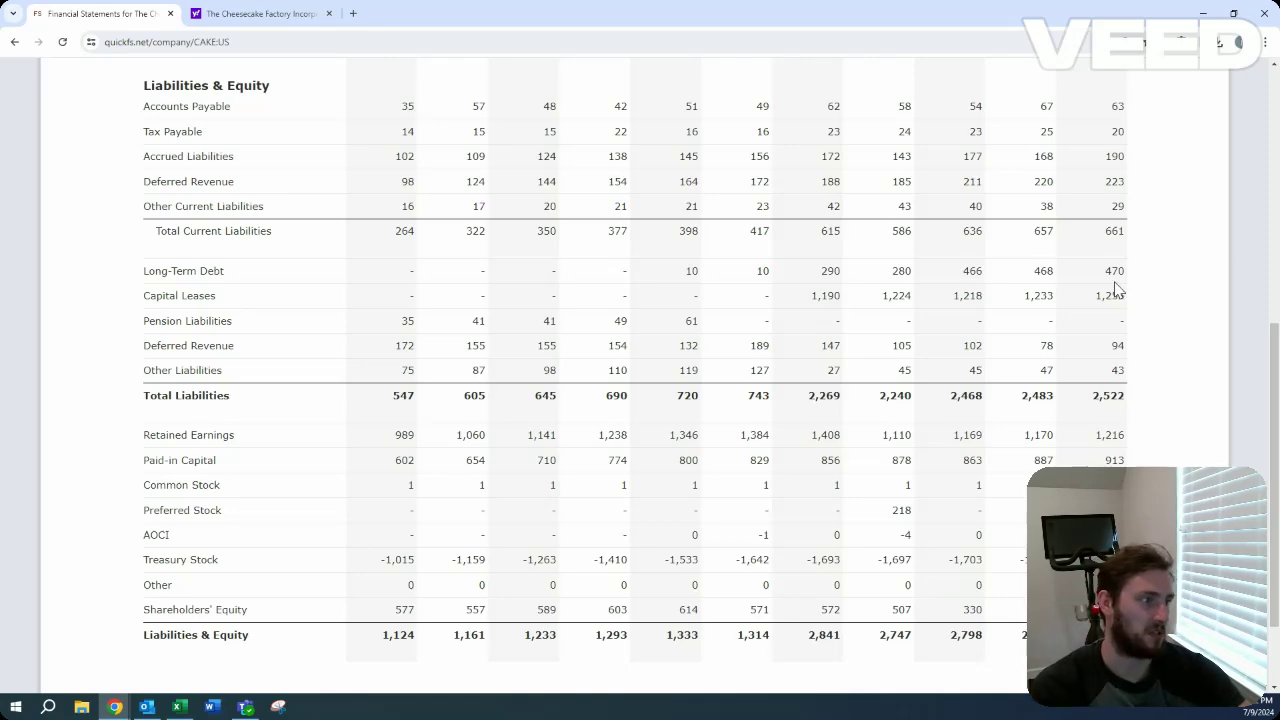
scroll(1116, 290, "up", 3)
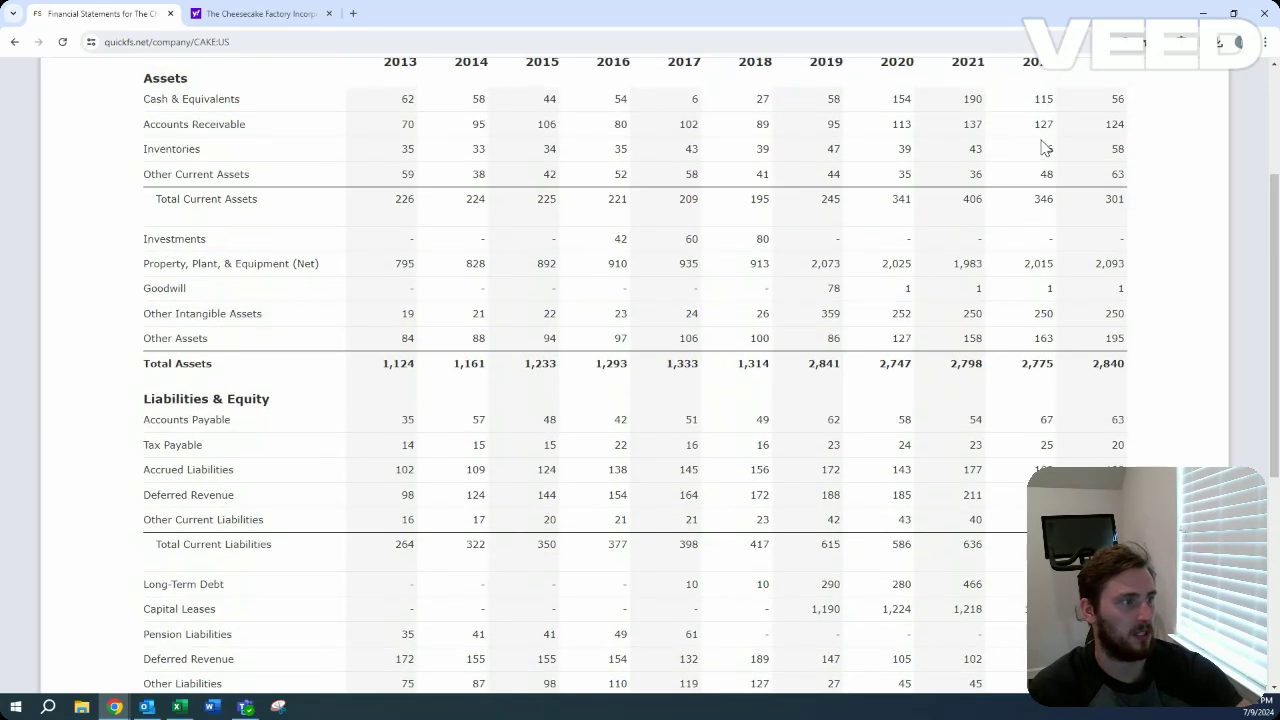
Open the cash flow statement and examine operating cash flow, stock issuance, dividends and free cash flow.
scroll(1043, 148, "up", 2)
left_click(1025, 97)
left_click(1010, 194)
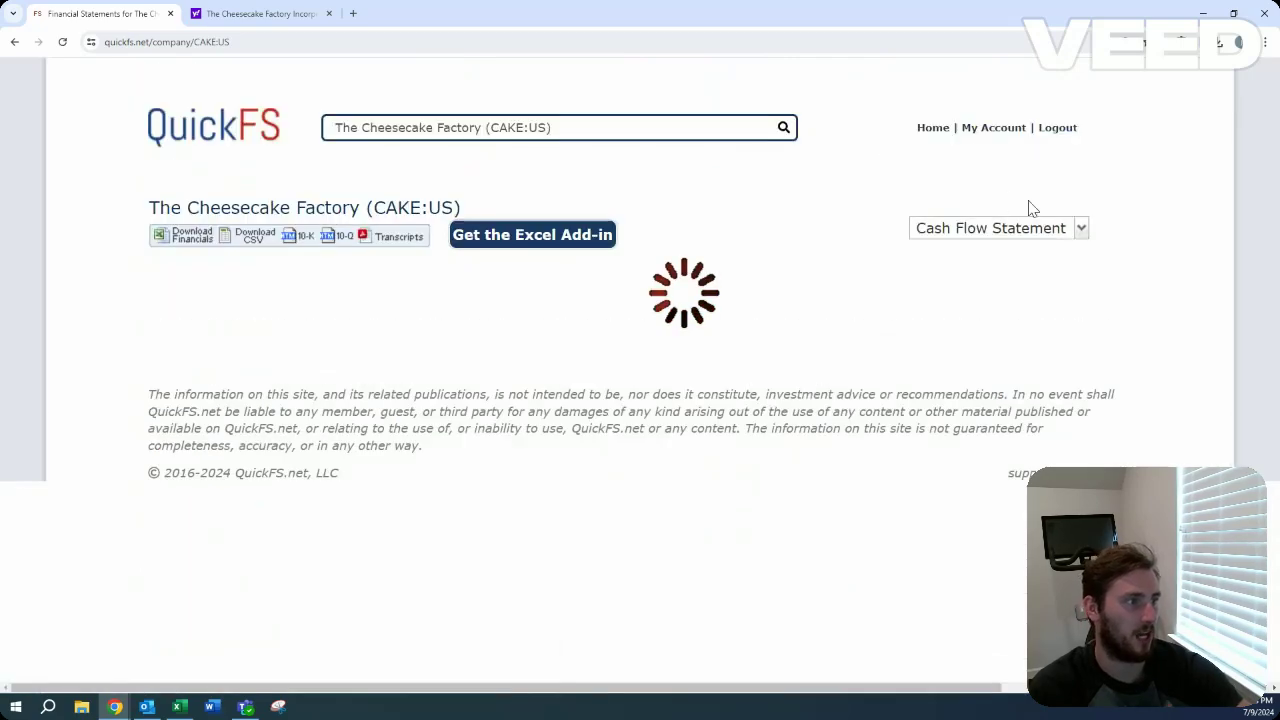
scroll(1120, 242, "down", 3)
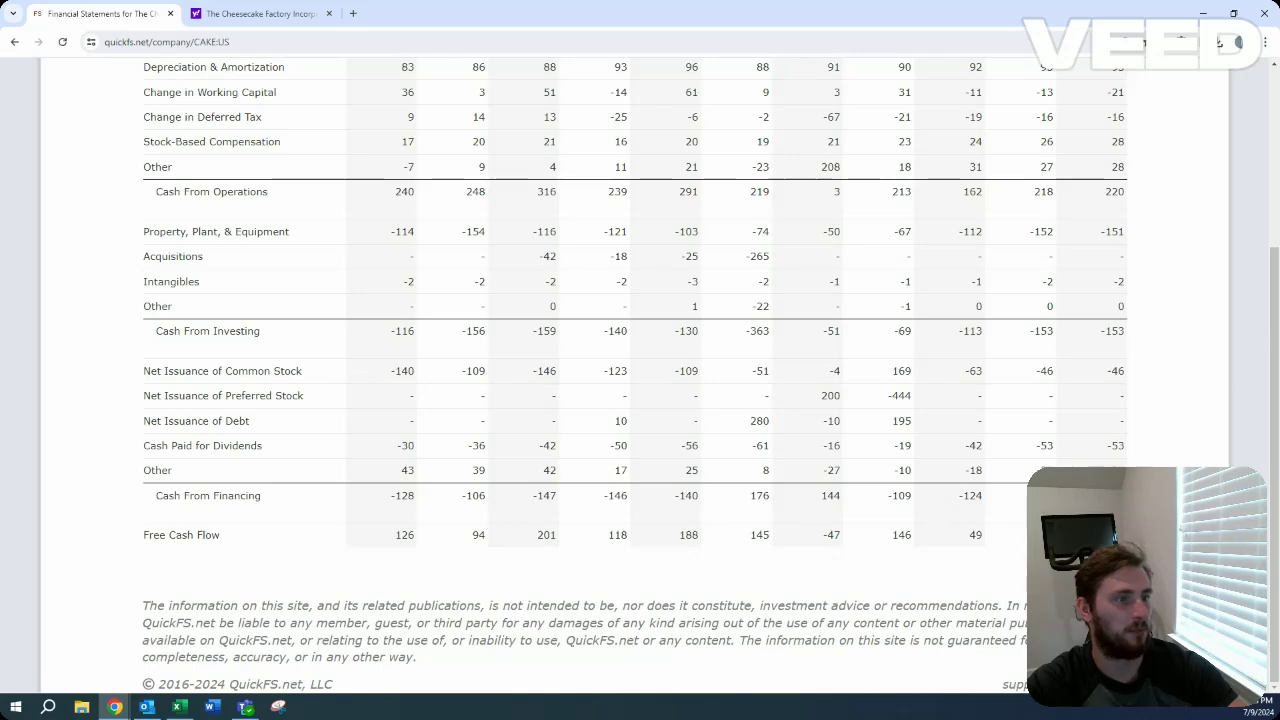
scroll(869, 486, "up", 2)
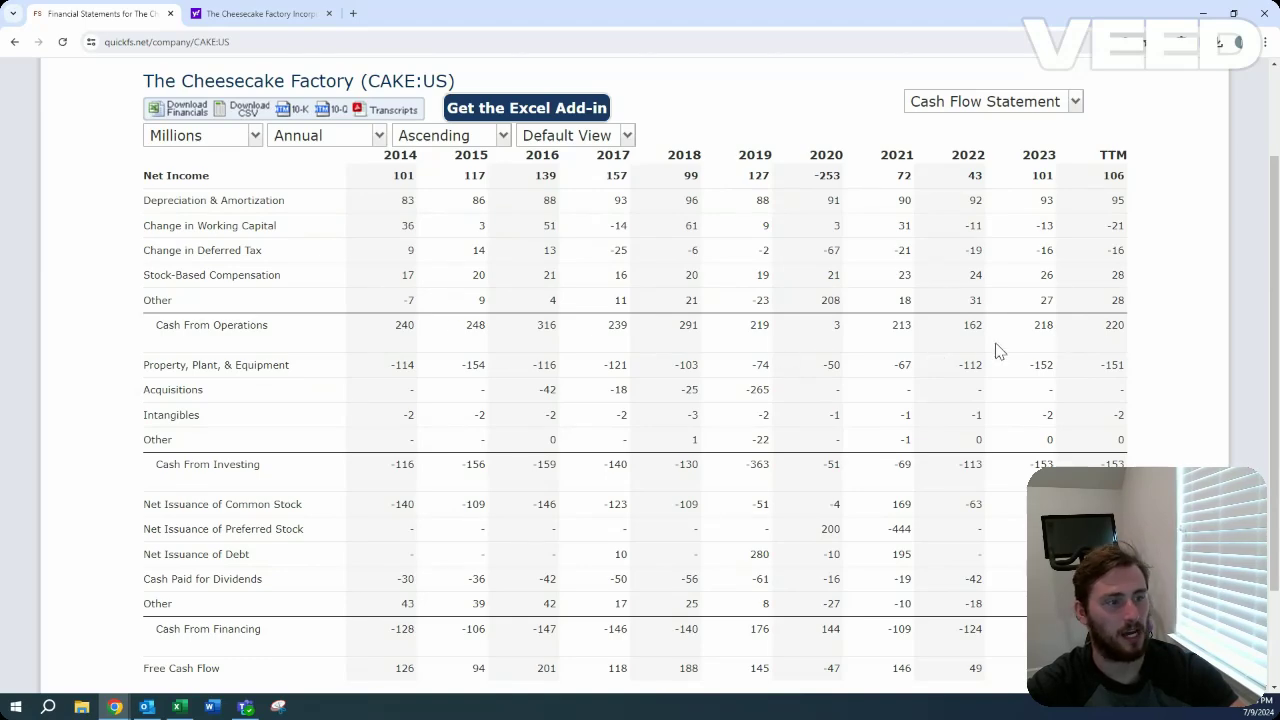
scroll(962, 362, "down", 2)
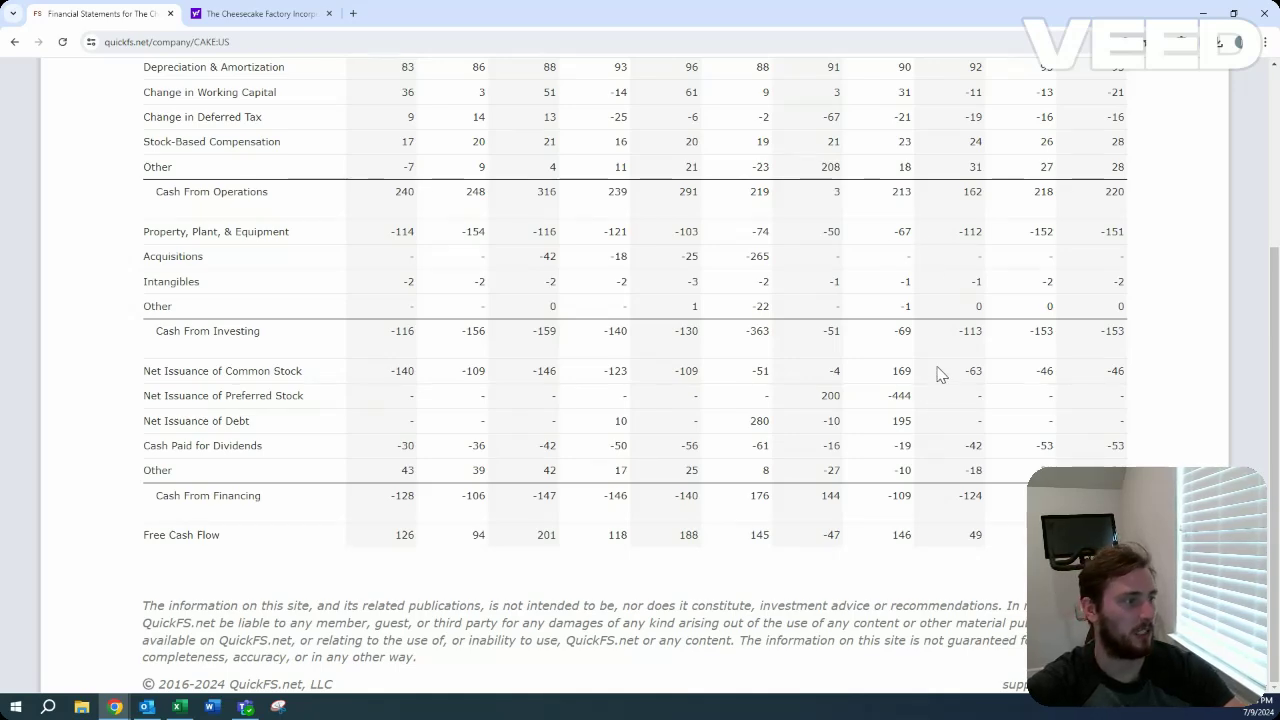
Return to the company overview and check the key statistics and yearly revenue growth.
scroll(937, 371, "up", 3)
left_click(996, 197)
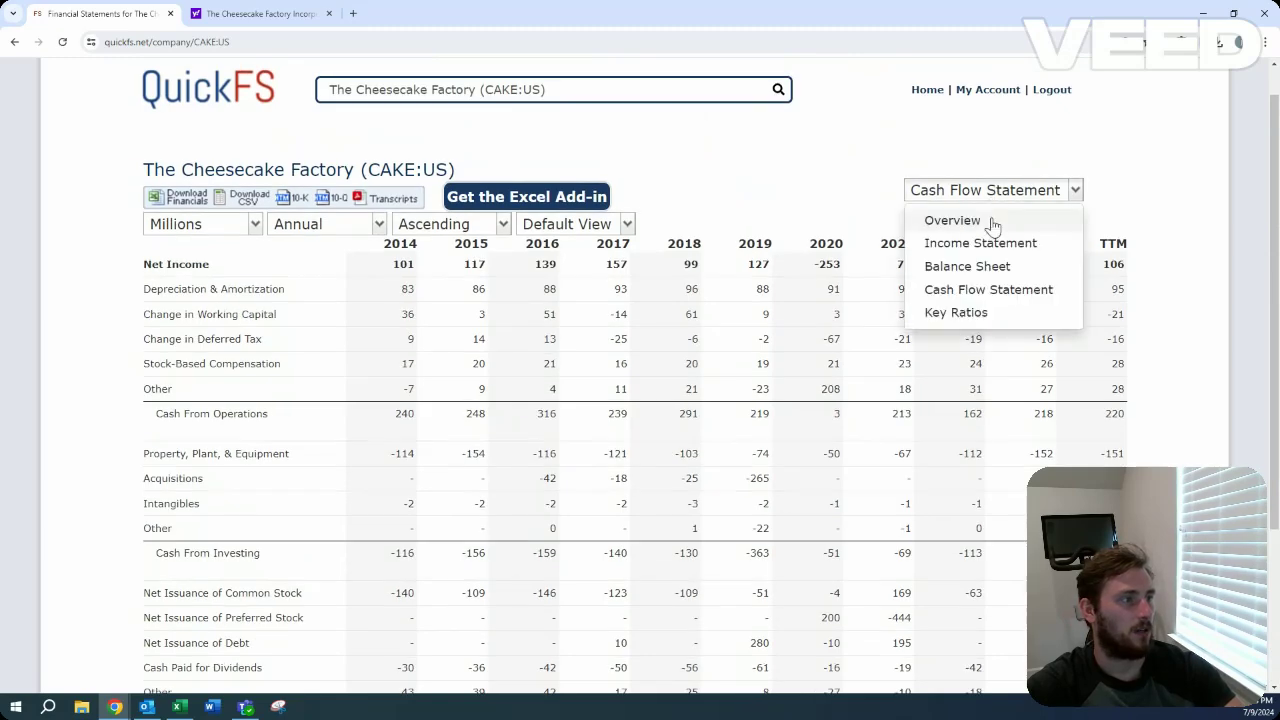
left_click(992, 221)
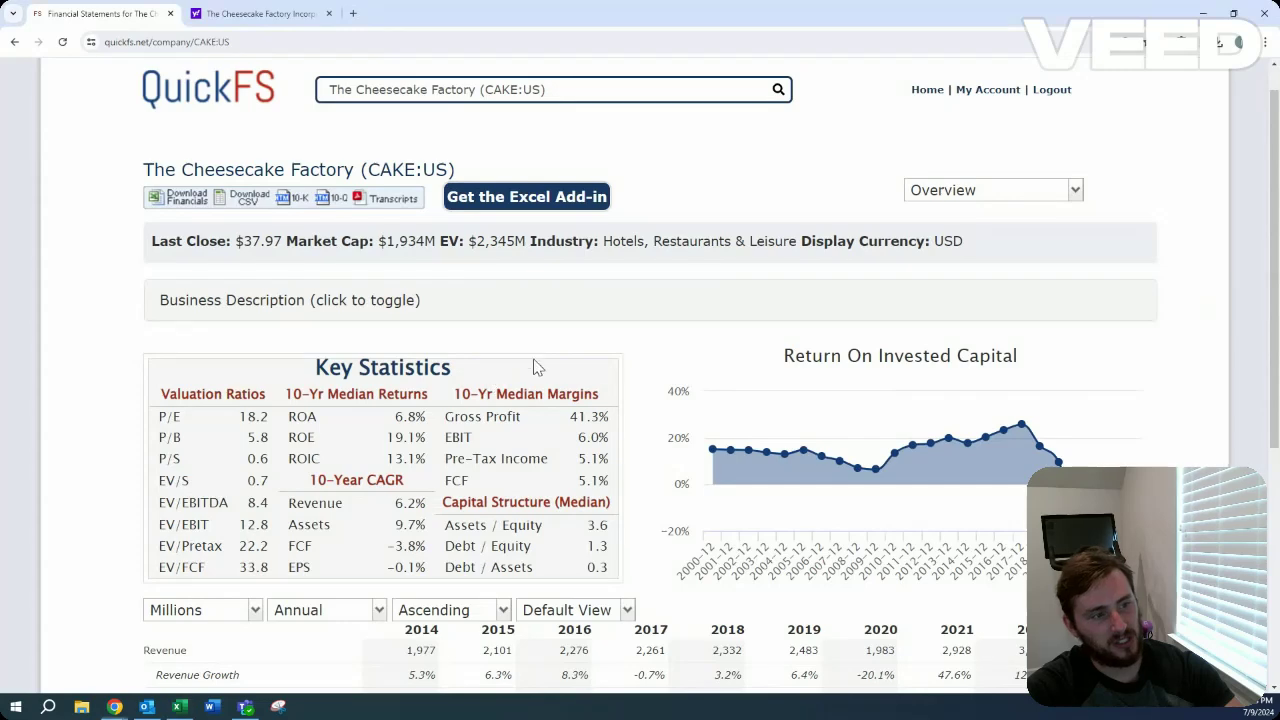
scroll(560, 347, "down", 2)
scroll(560, 347, "down", 1)
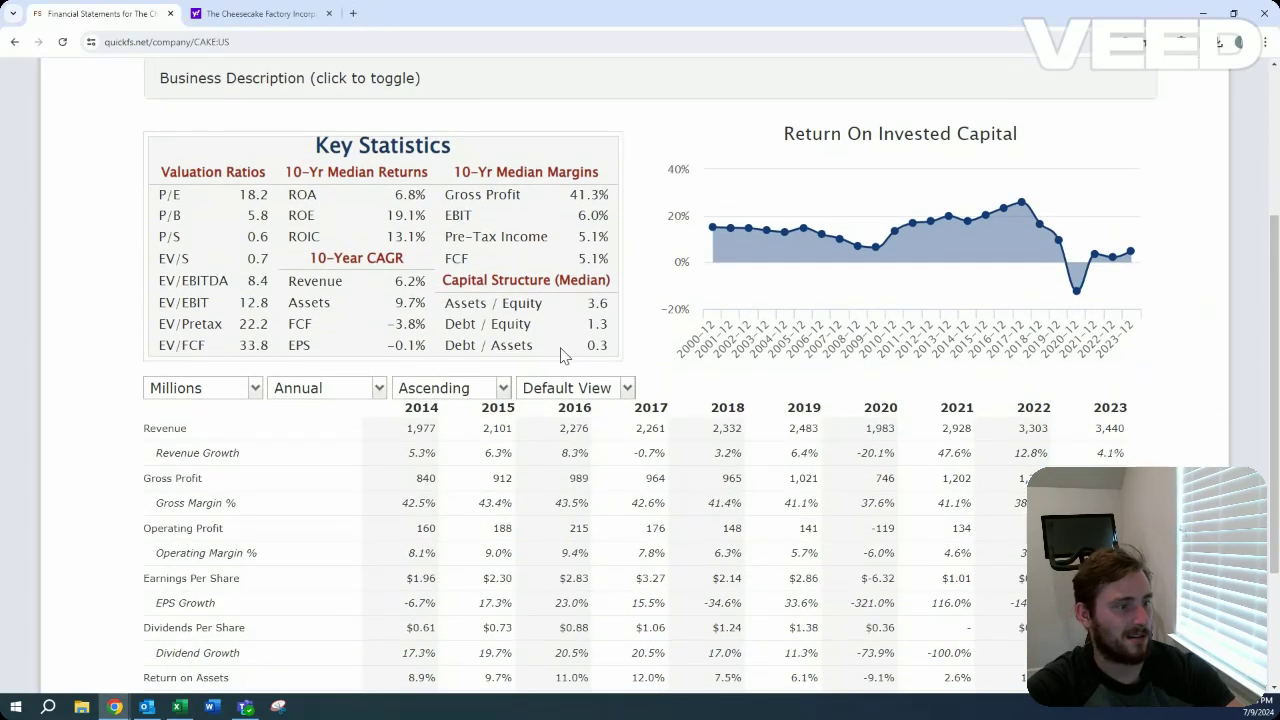
Switch to the Excel valuation sheet and set the Rev Change assumption to 4%.
key("alt+Tab")
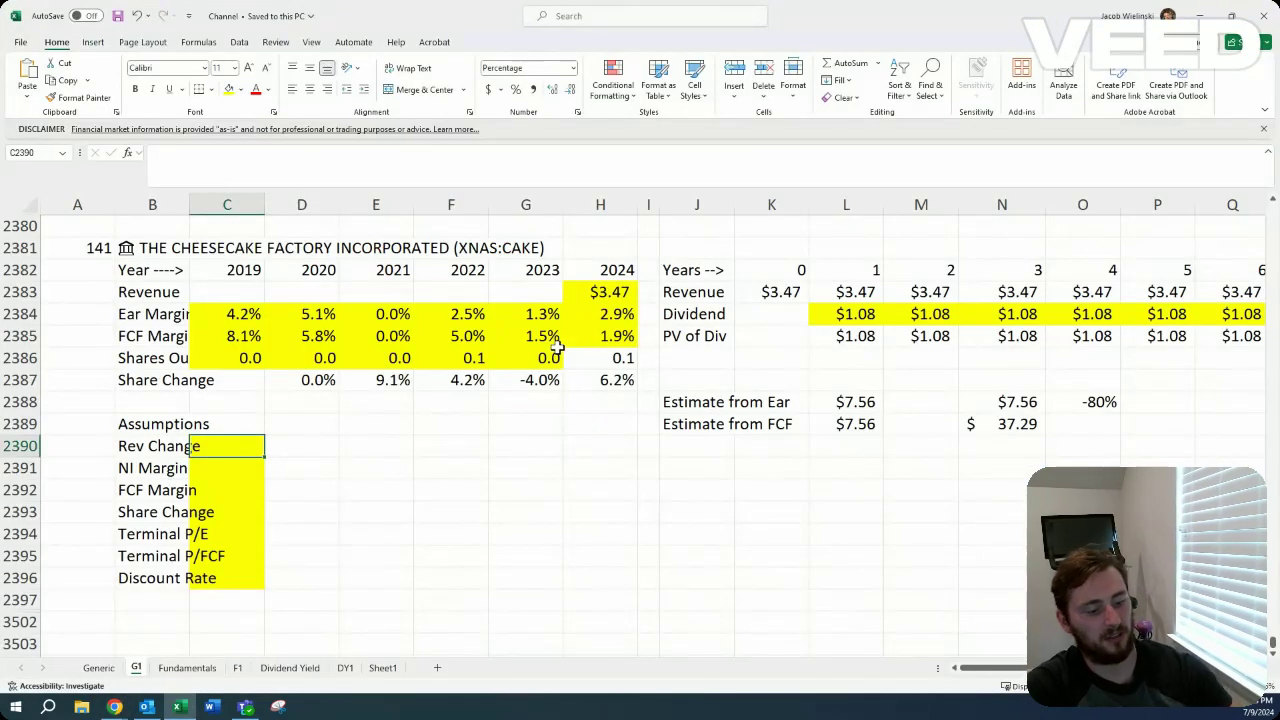
type("4")
key("Return")
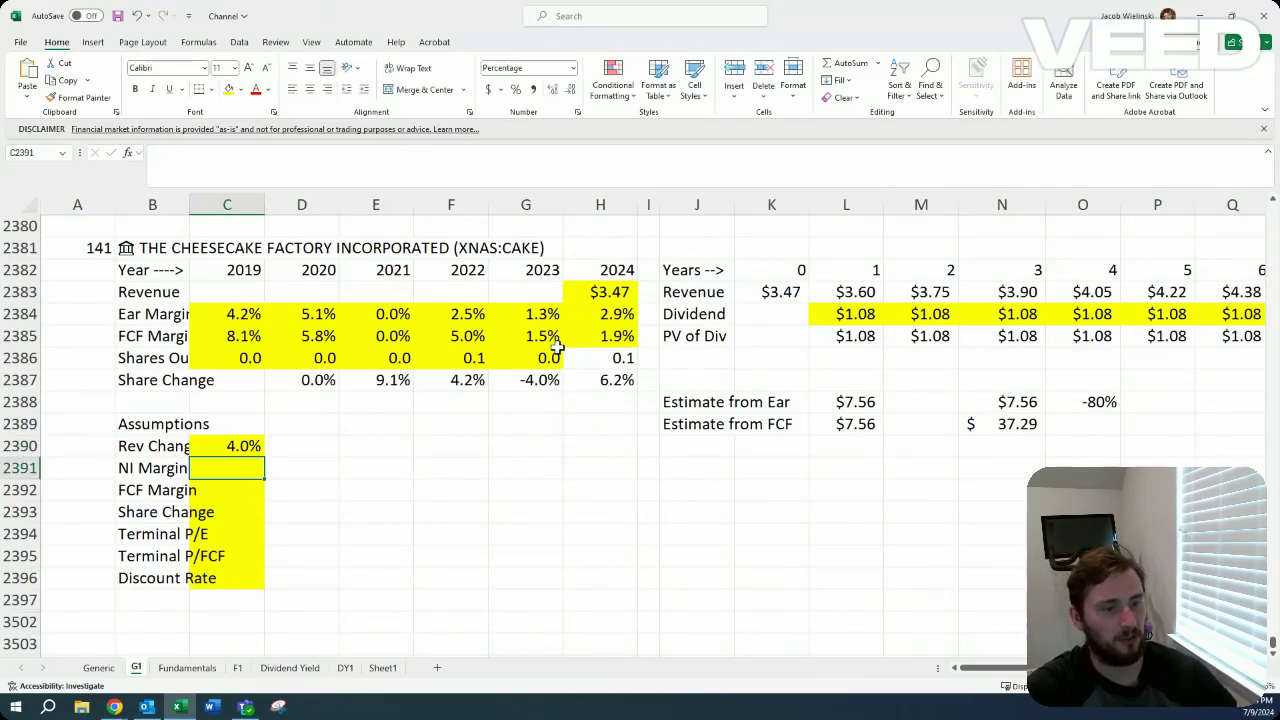
Recheck the overview figures in QuickFS and examine the 2019–2024 earnings and FCF margin rows in the Excel sheet.
key("alt+Tab")
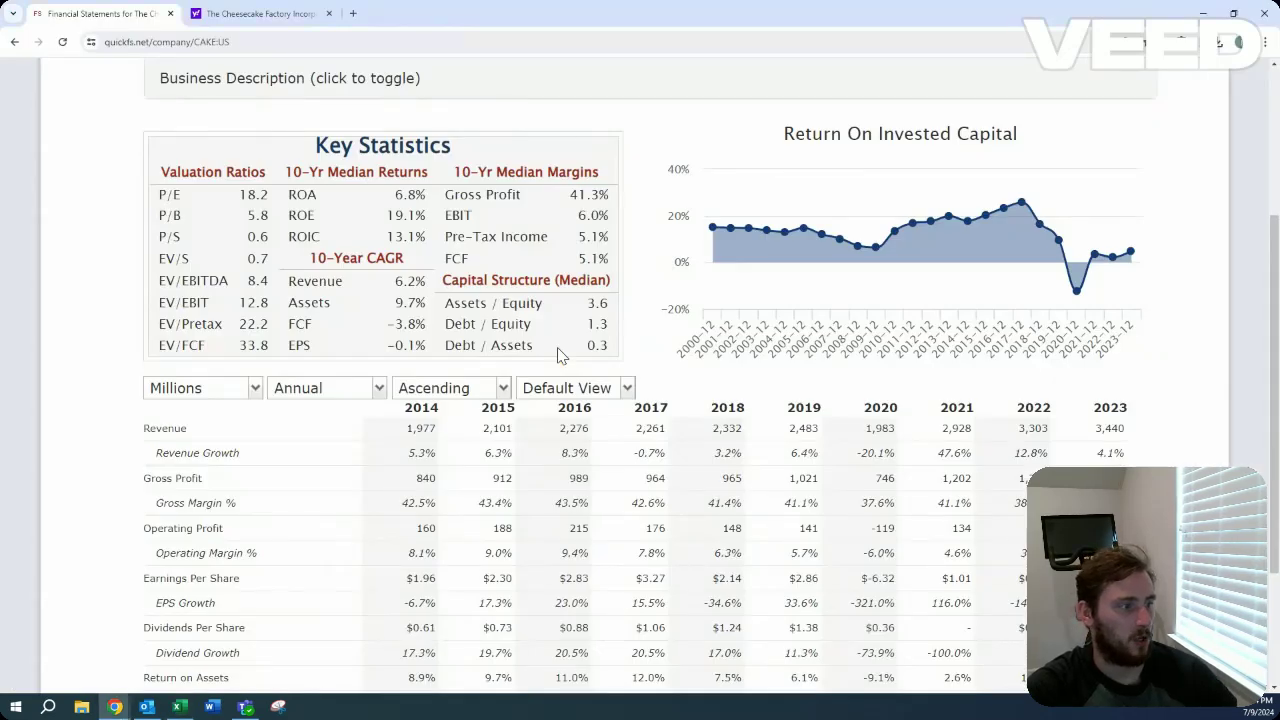
key("alt+Tab")
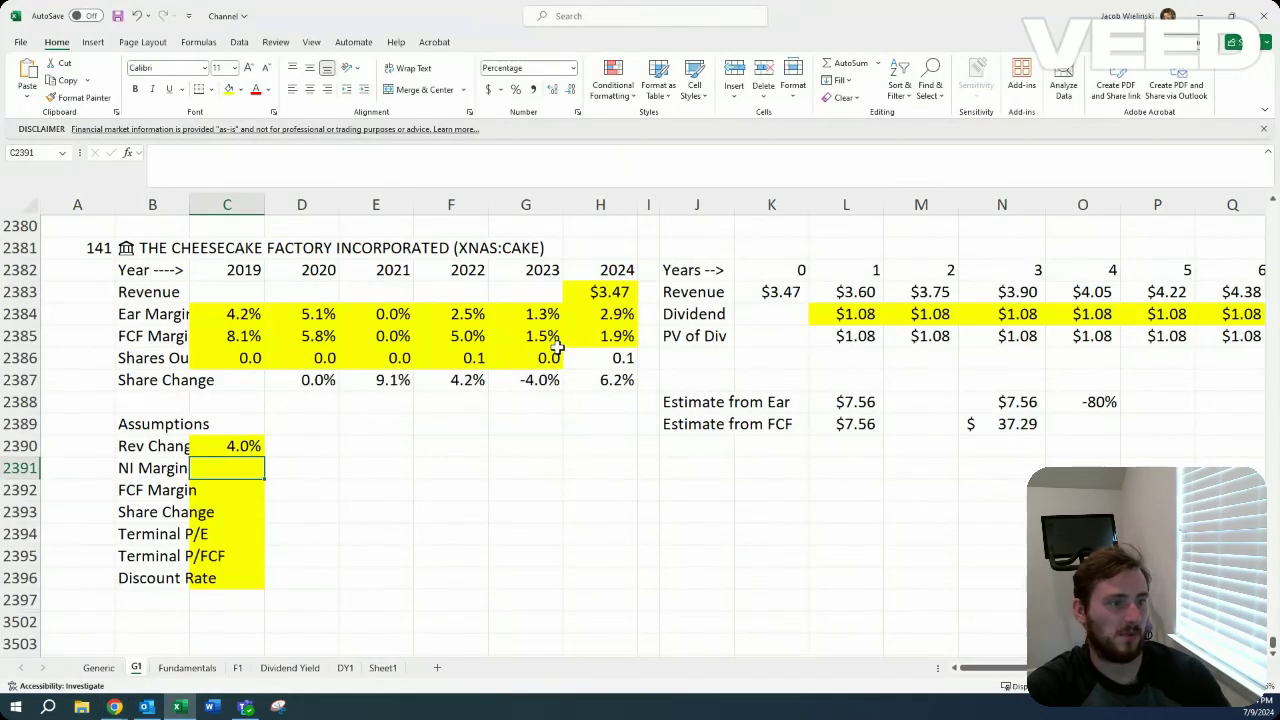
key("Up")
key("Up")
key("Up")
key("Up")
key("Up")
key("Up")
key("Up")
key("Up")
key("Up")
key("Down")
key("Down")
key("ctrl+shift+Right")
key("Down")
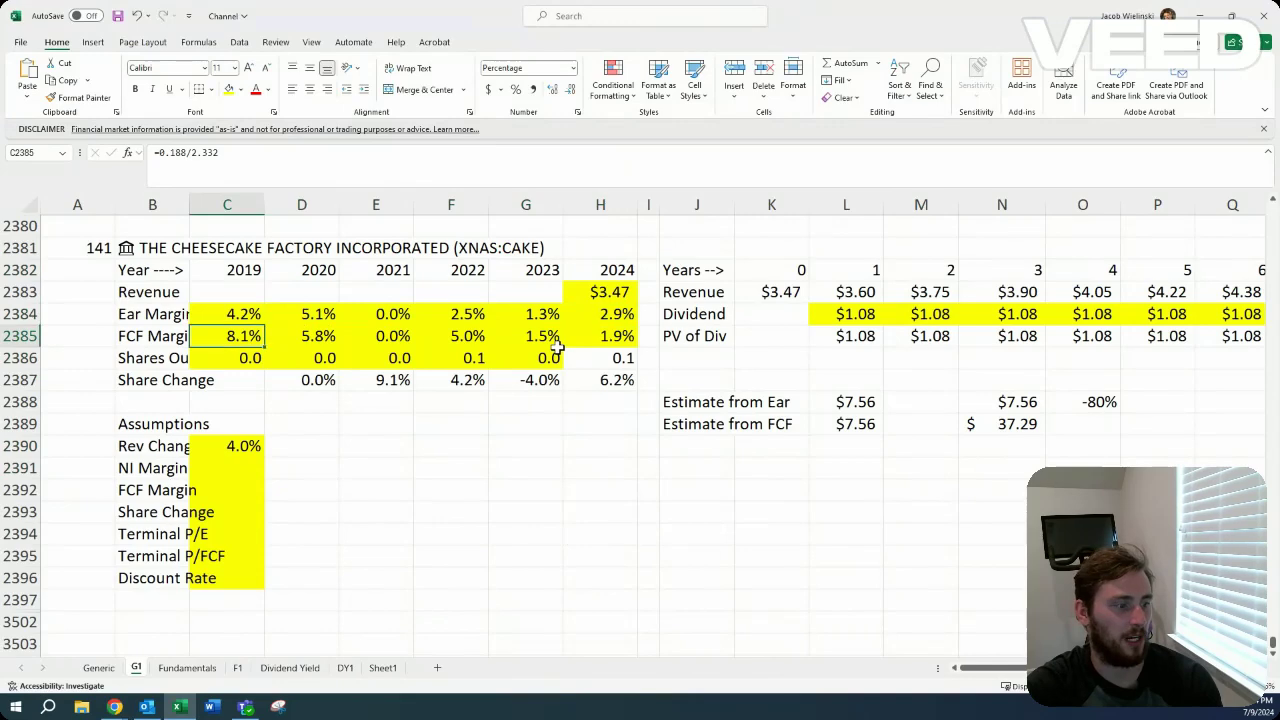
key("ctrl+shift+Right")
key("Up")
key("ctrl+shift+Right")
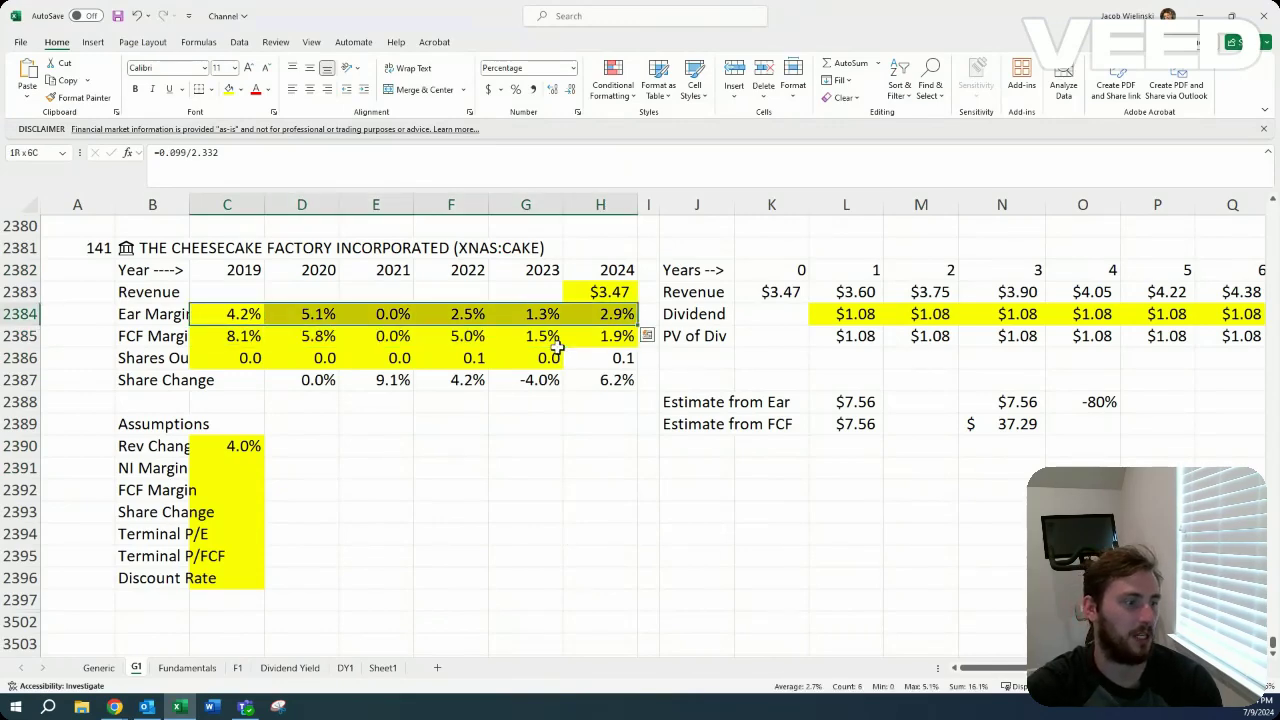
Set the NI Margin assumption to 3.5% and the FCF Margin assumption to 4%.
key("Down")
key("Down")
key("Down")
key("Down")
key("Down")
key("Down")
key("Down")
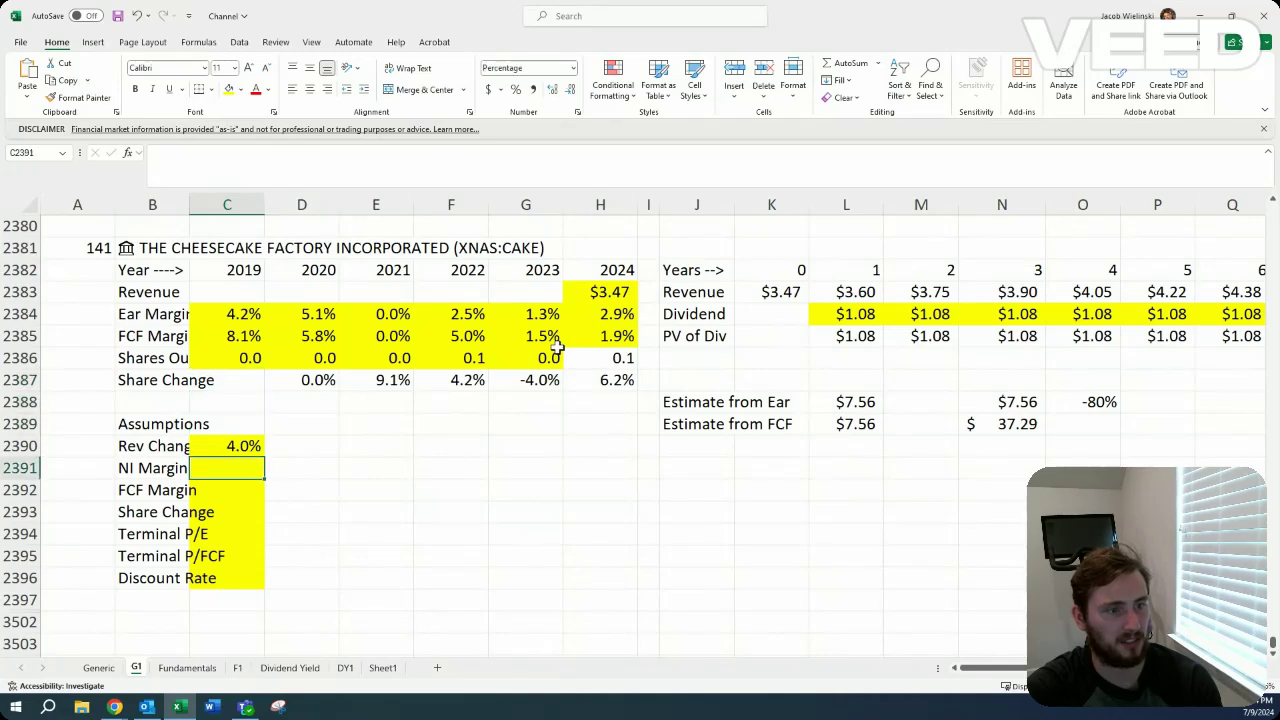
type("3.5")
key("Return")
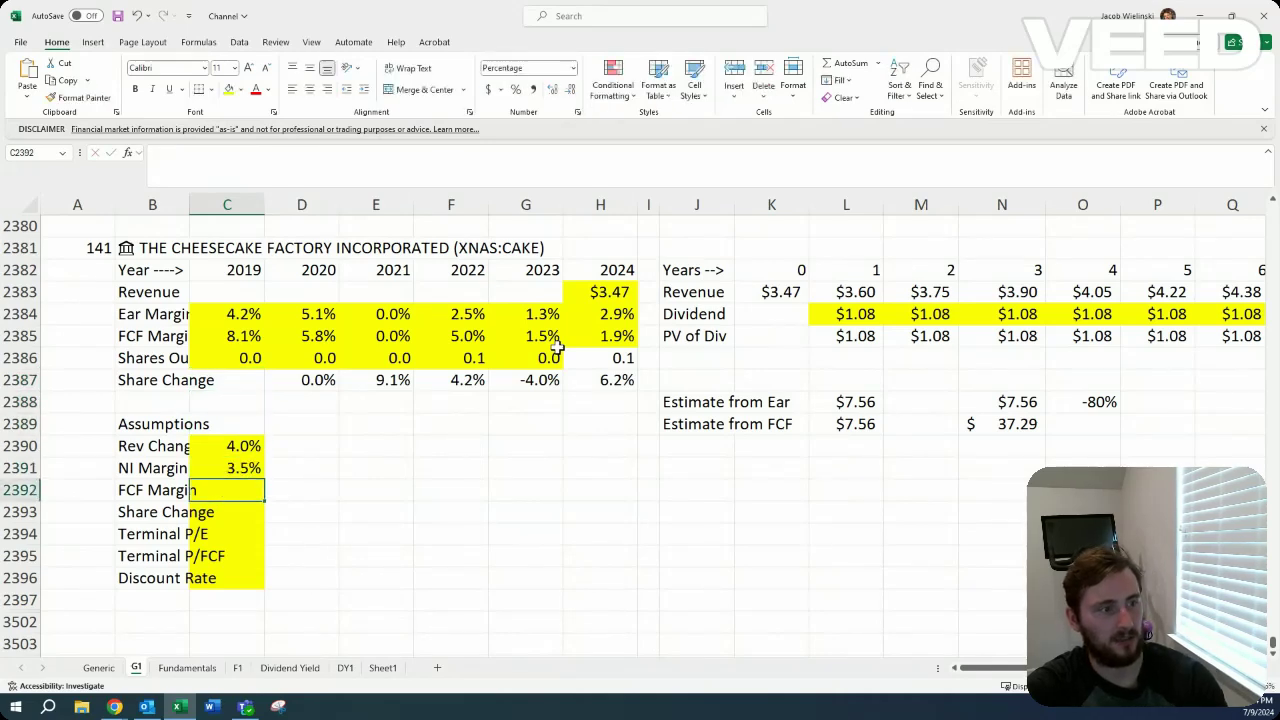
type("4")
key("Return")
Switch to QuickFS in the browser and open the cash flow statement to check common stock issuance.
key("alt+Tab")
scroll(997, 150, "up", 3)
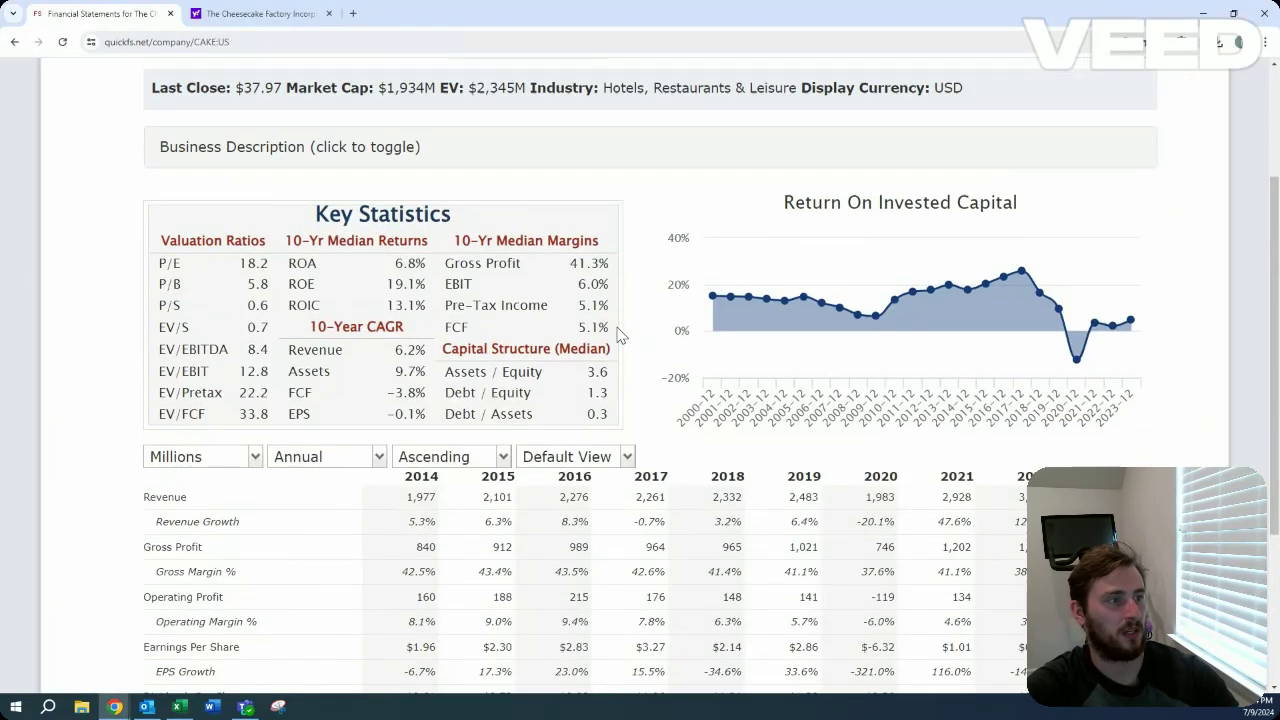
left_click(994, 228)
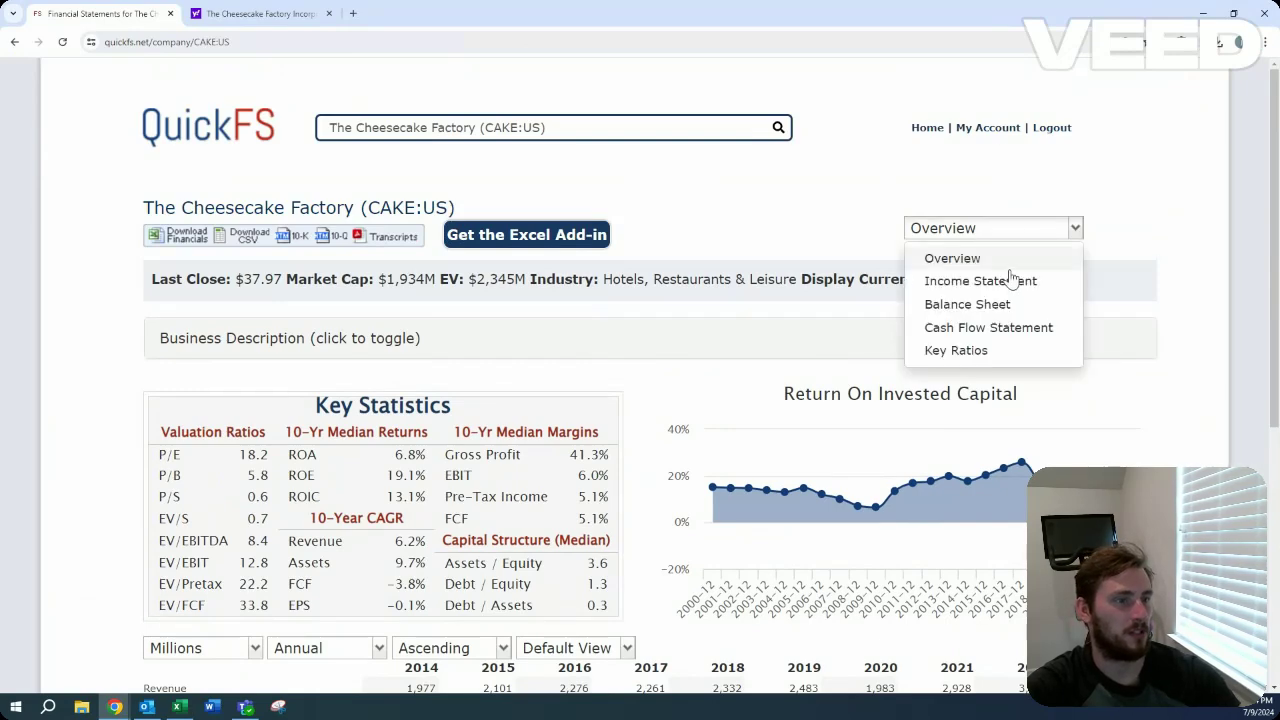
left_click(1014, 329)
scroll(1143, 466, "down", 1)
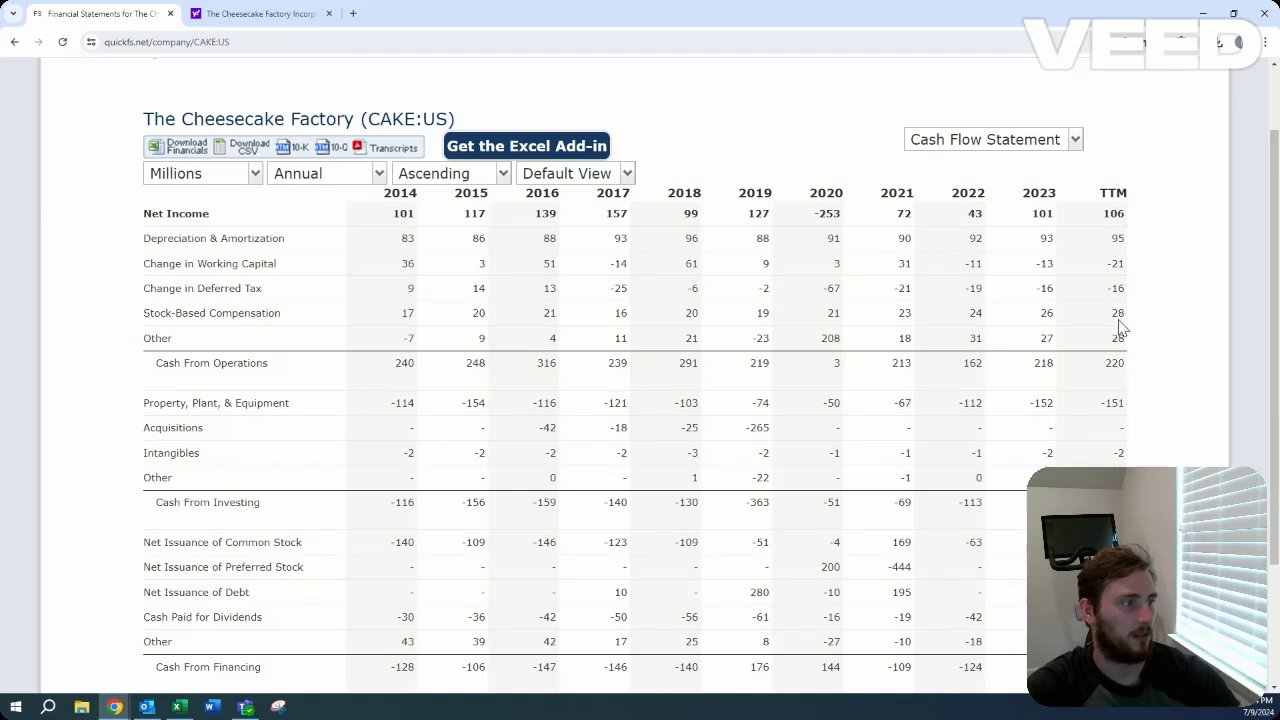
Return to the Excel valuation sheet and set the Share Change assumption to -1%.
key("alt+Tab")
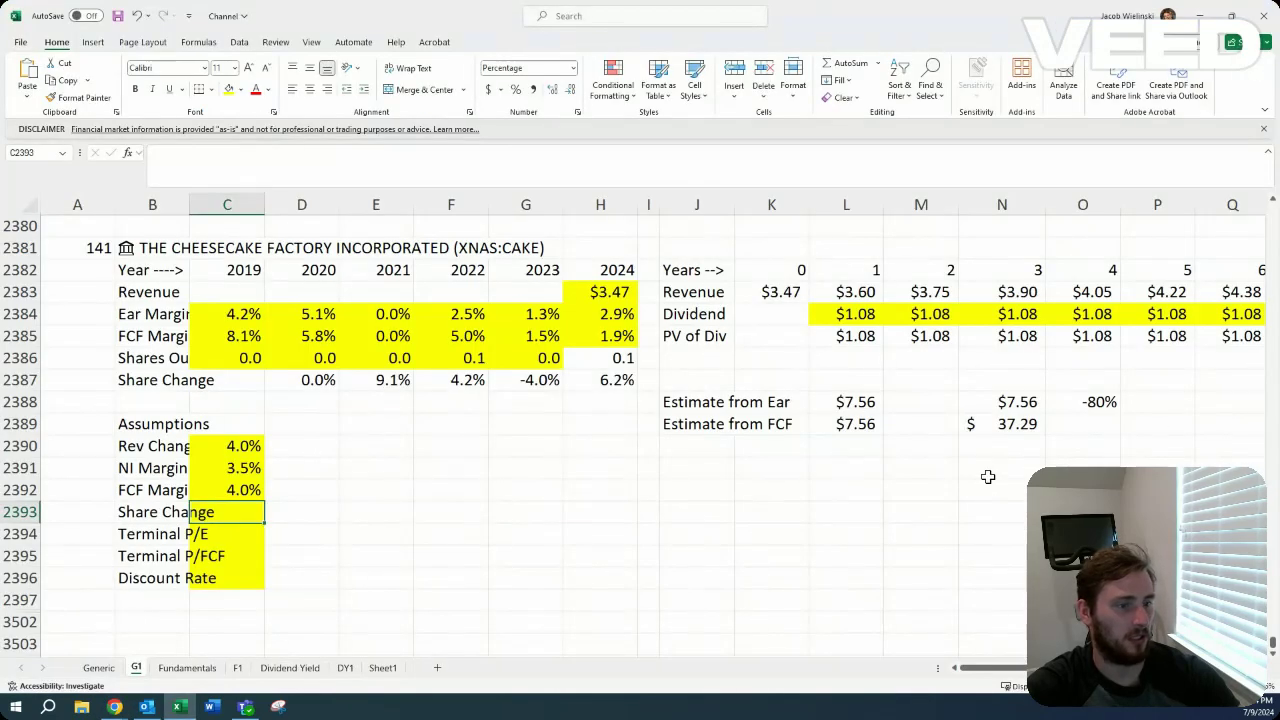
type("1")
key("Return")
Recheck net issuance of common stock on the QuickFS cash flow statement, and set the Share Change assumption to 0% in Excel.
key("alt+Tab")
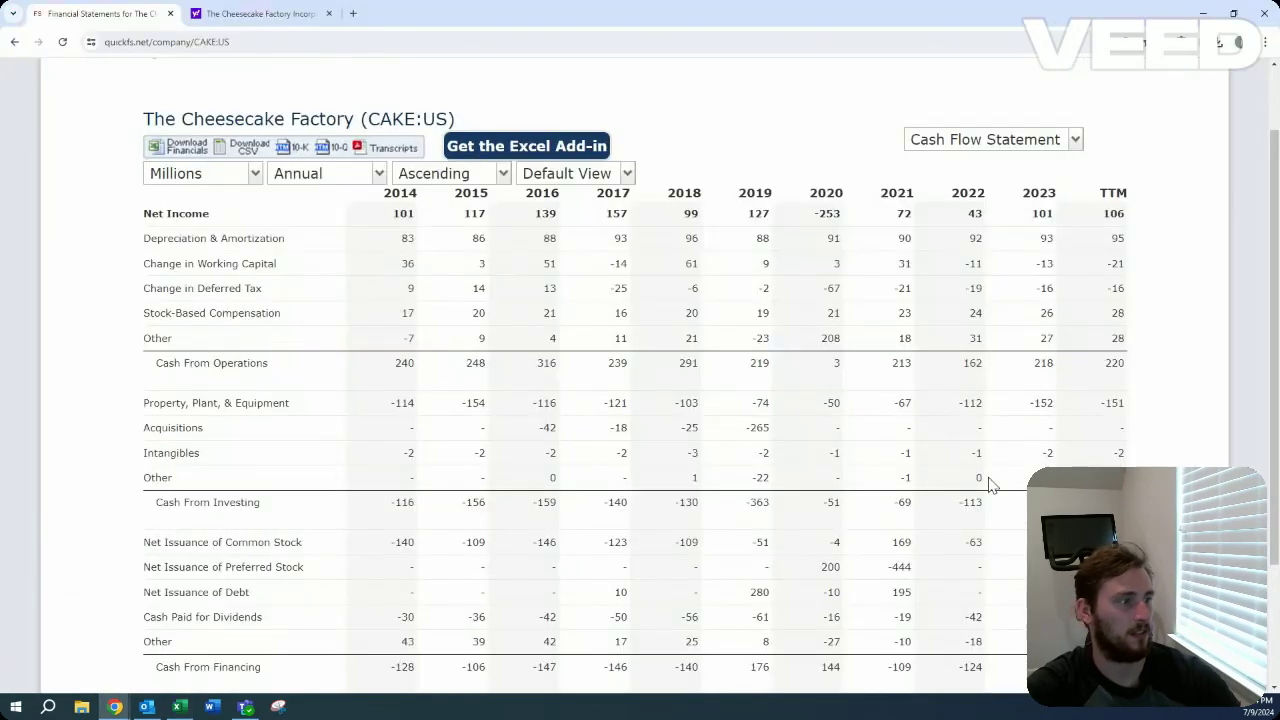
key("alt+Tab")
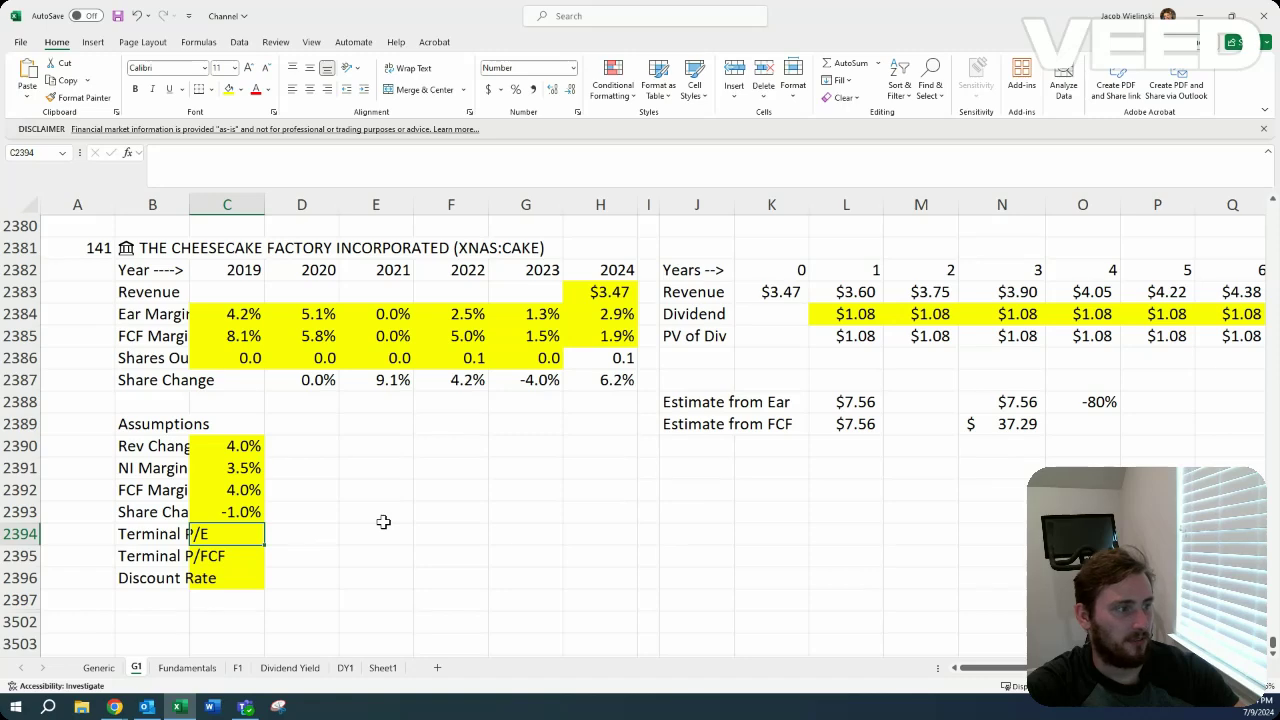
key("alt+Tab")
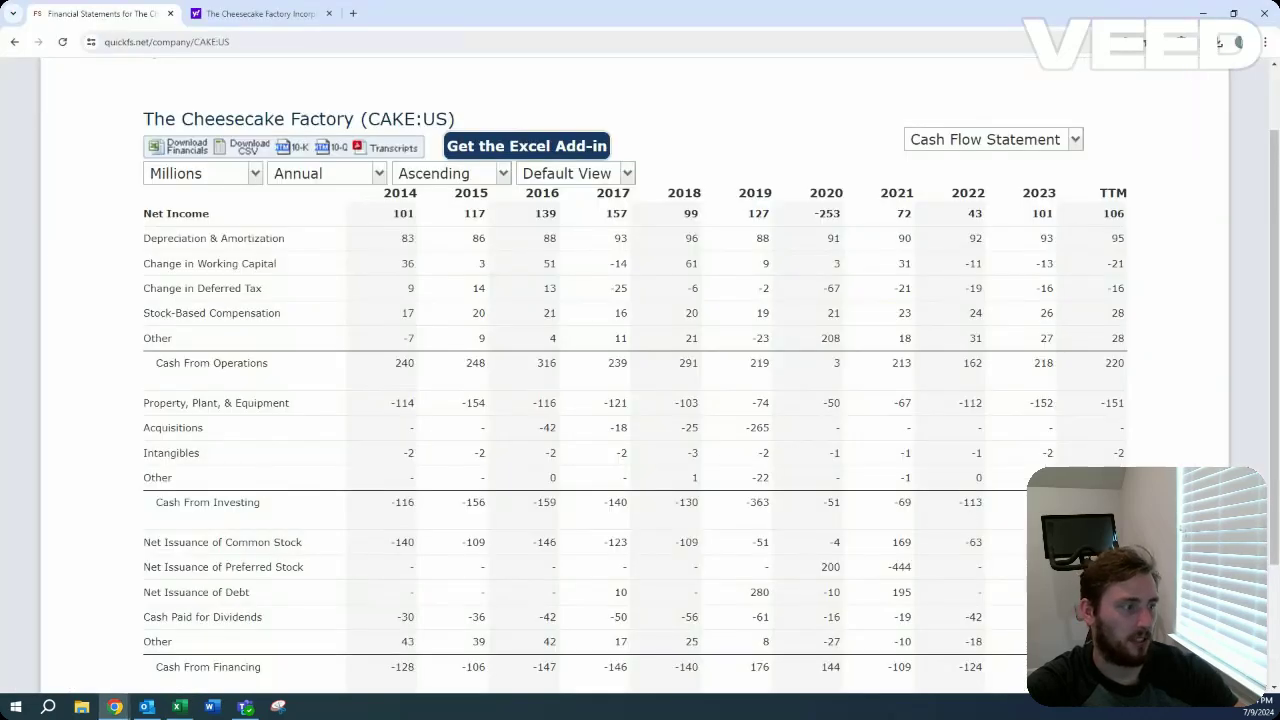
scroll(693, 475, "down", 3)
key("alt+Tab")
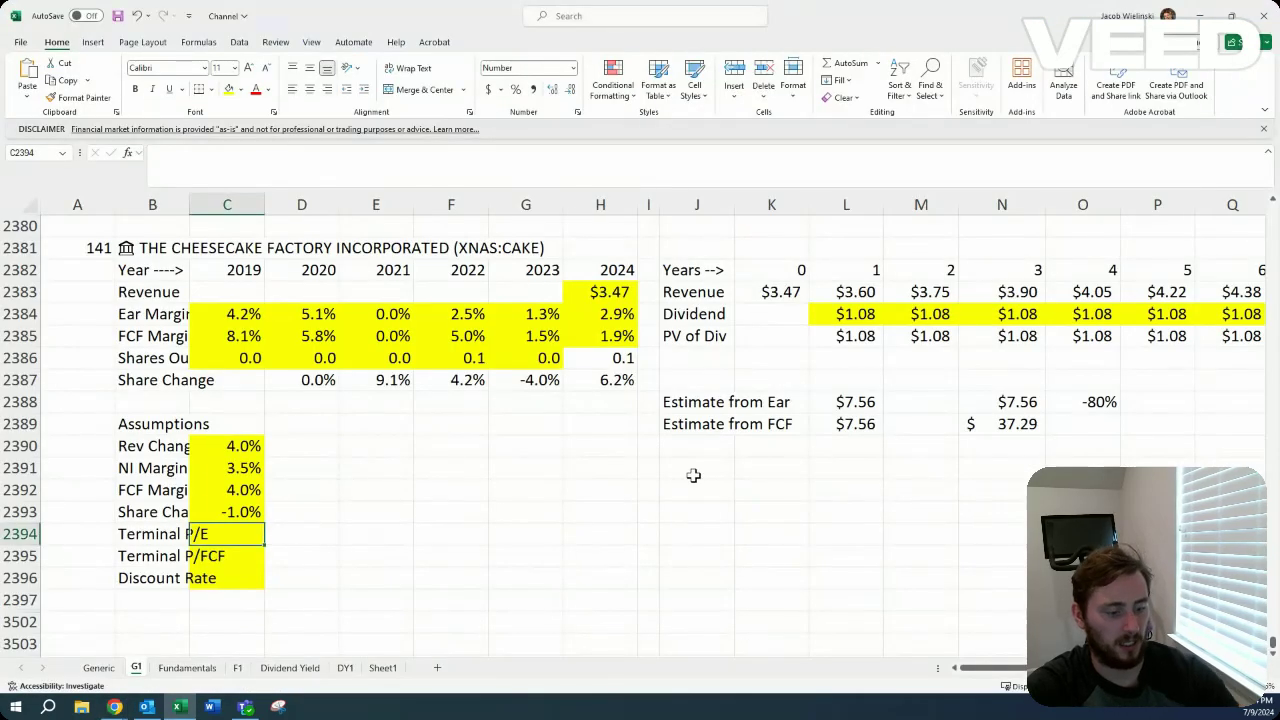
key("Up")
type("0")
key("Return")
Review the cash flow statement in QuickFS against the Excel sheet, and open the company overview to check its valuation ratios.
key("alt+Tab")
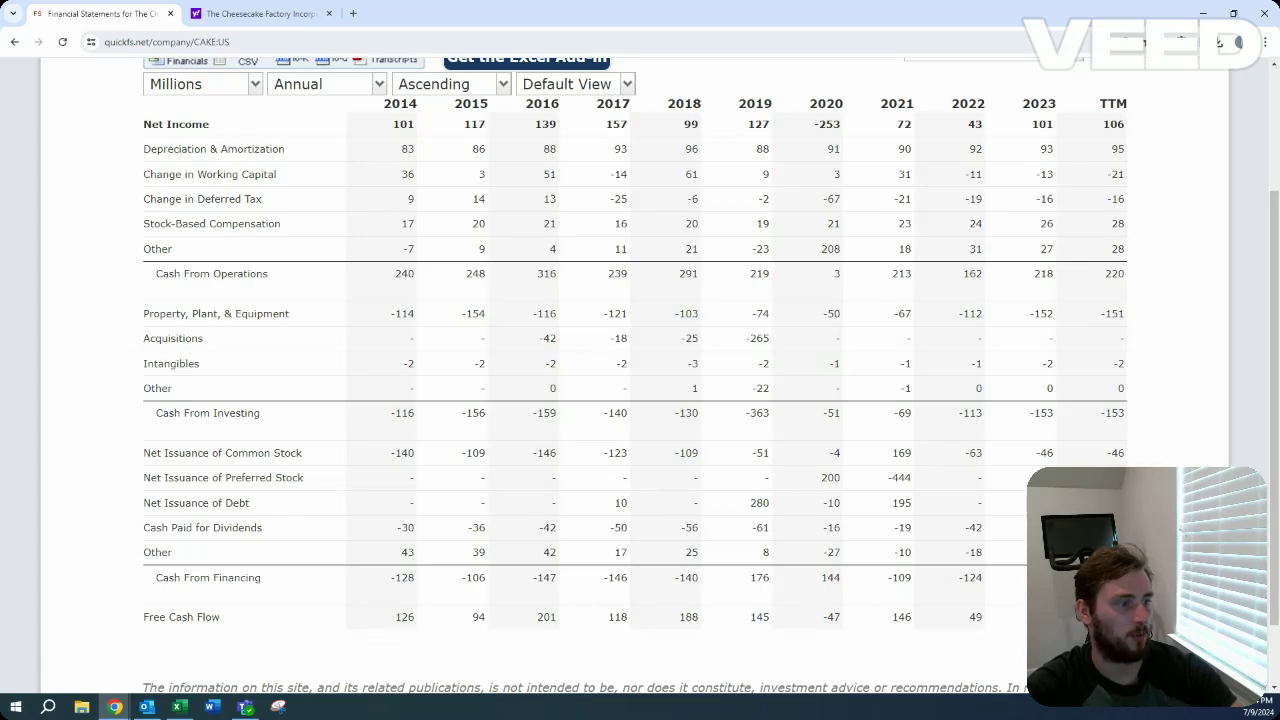
key("alt+Tab")
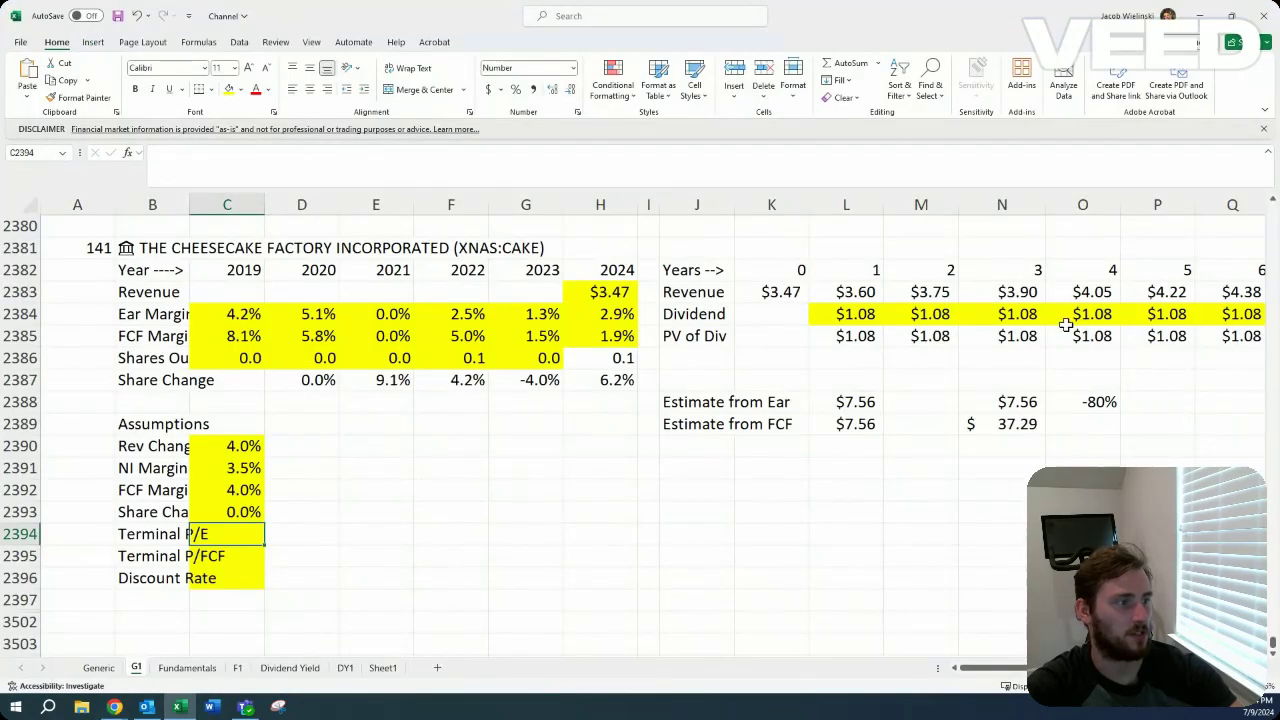
key("alt+Tab")
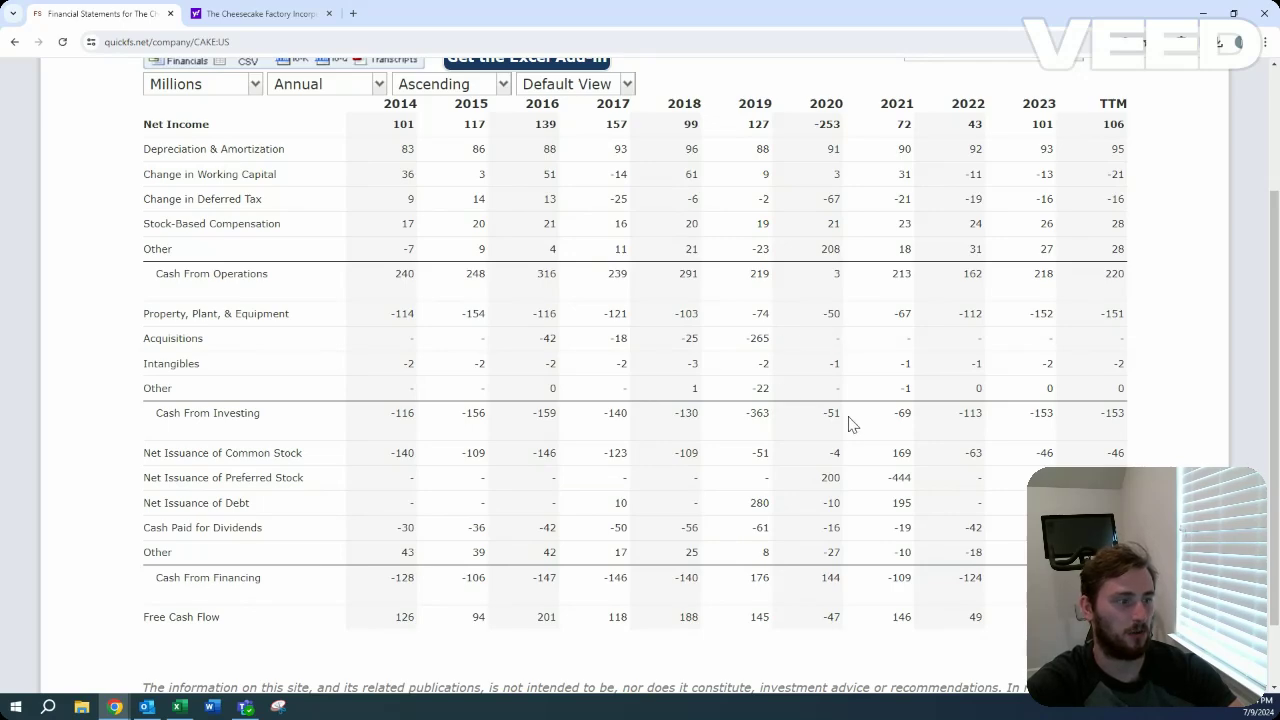
key("alt+Tab")
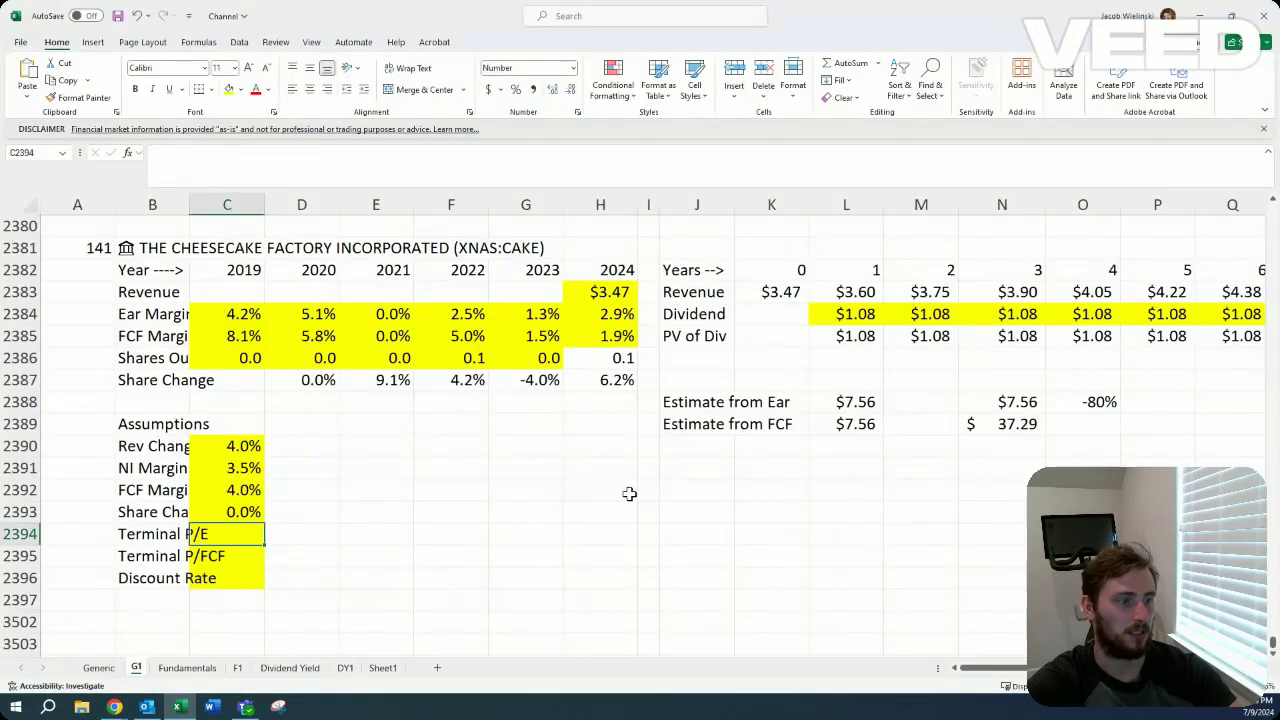
key("alt+Tab")
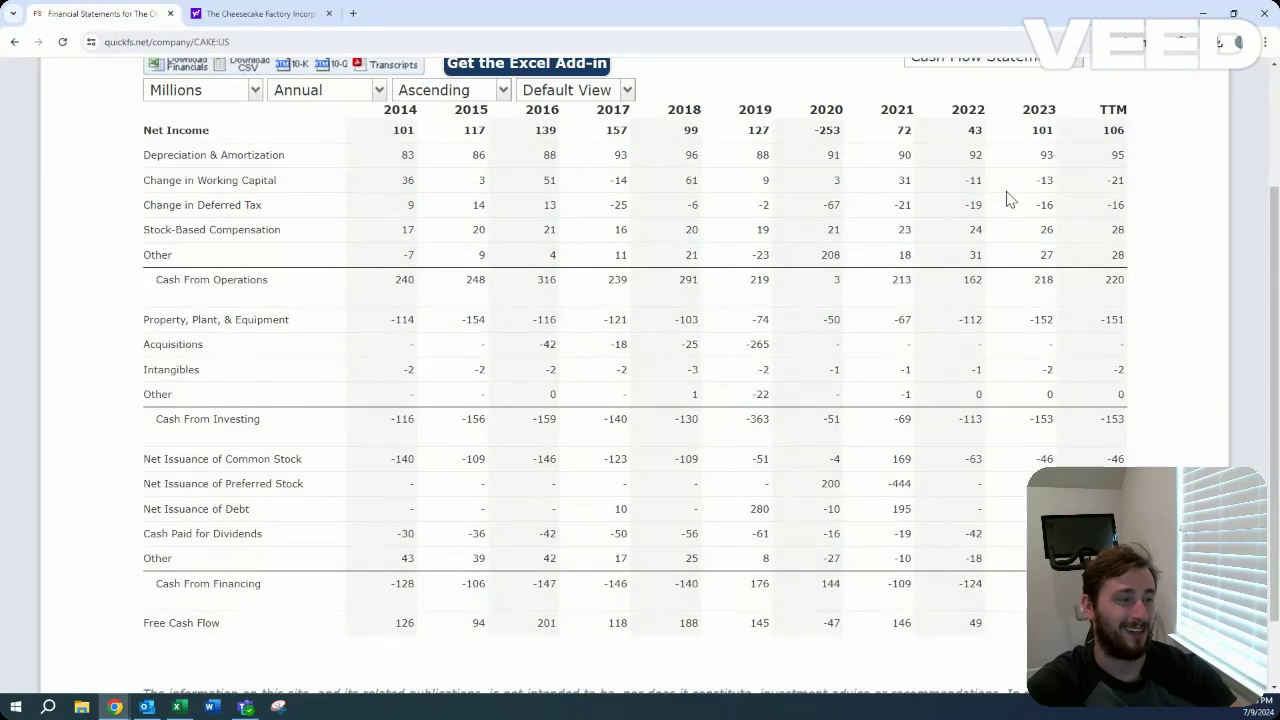
scroll(1006, 210, "up", 3)
left_click(1000, 228)
left_click(1000, 257)
scroll(1003, 263, "down", 2)
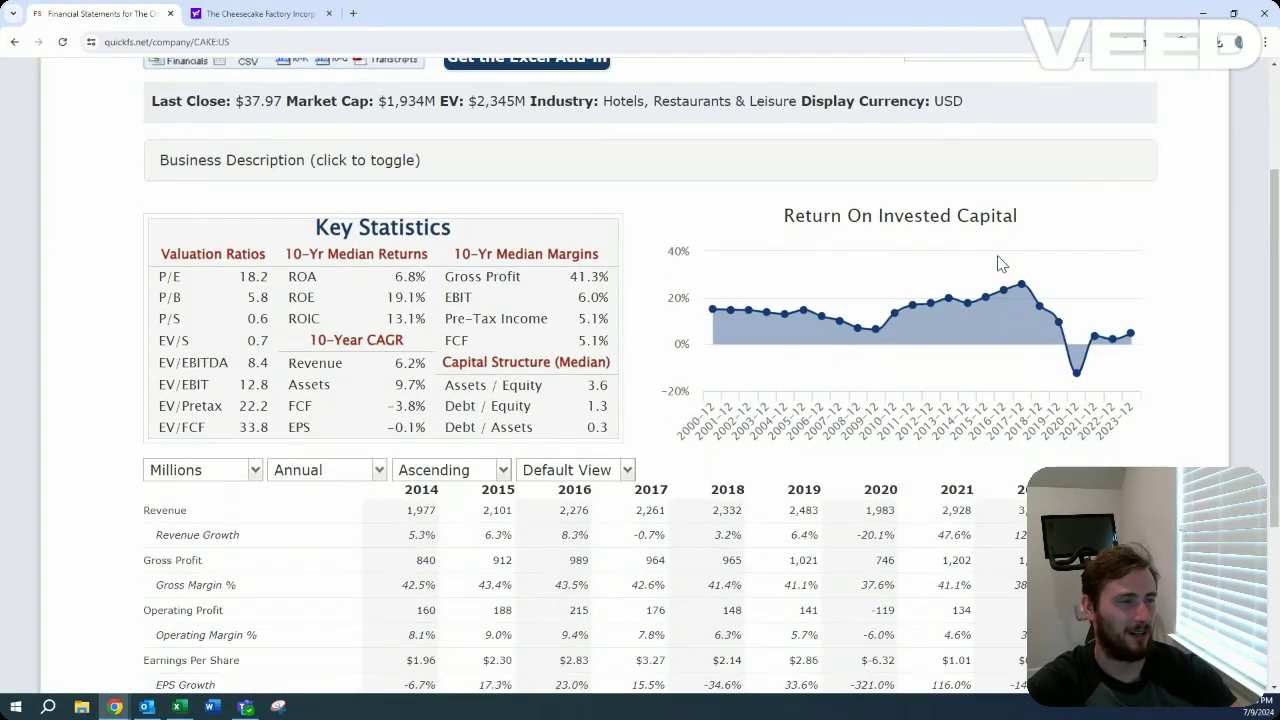
In the Excel valuation sheet, set Terminal P/E and Terminal P/FCF to 13 each and the Discount Rate to 15%.
key("alt+Tab")
type("13")
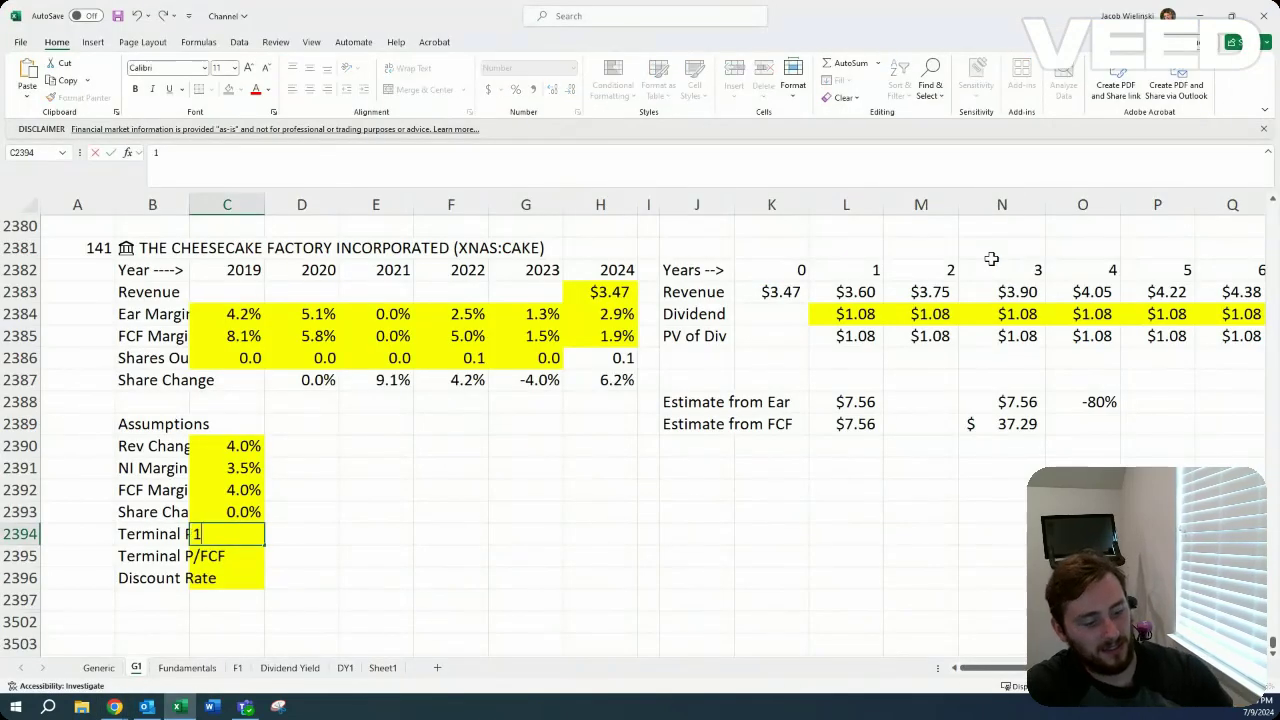
key("Return")
type("13")
key("Return")
type("15")
key("Return")
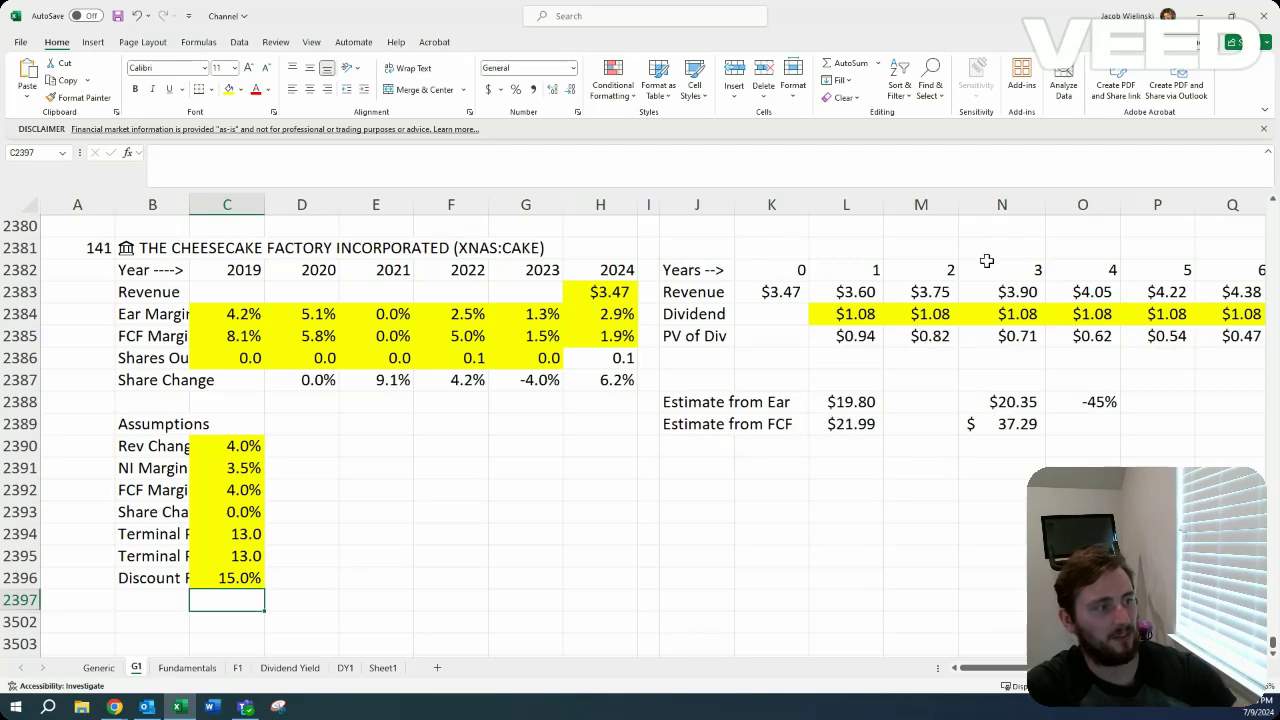
Switch to QuickFS to examine the annual revenue, margin and per-share rows in the overview, and return to the Excel sheet.
key("alt+Tab")
scroll(908, 390, "down", 2)
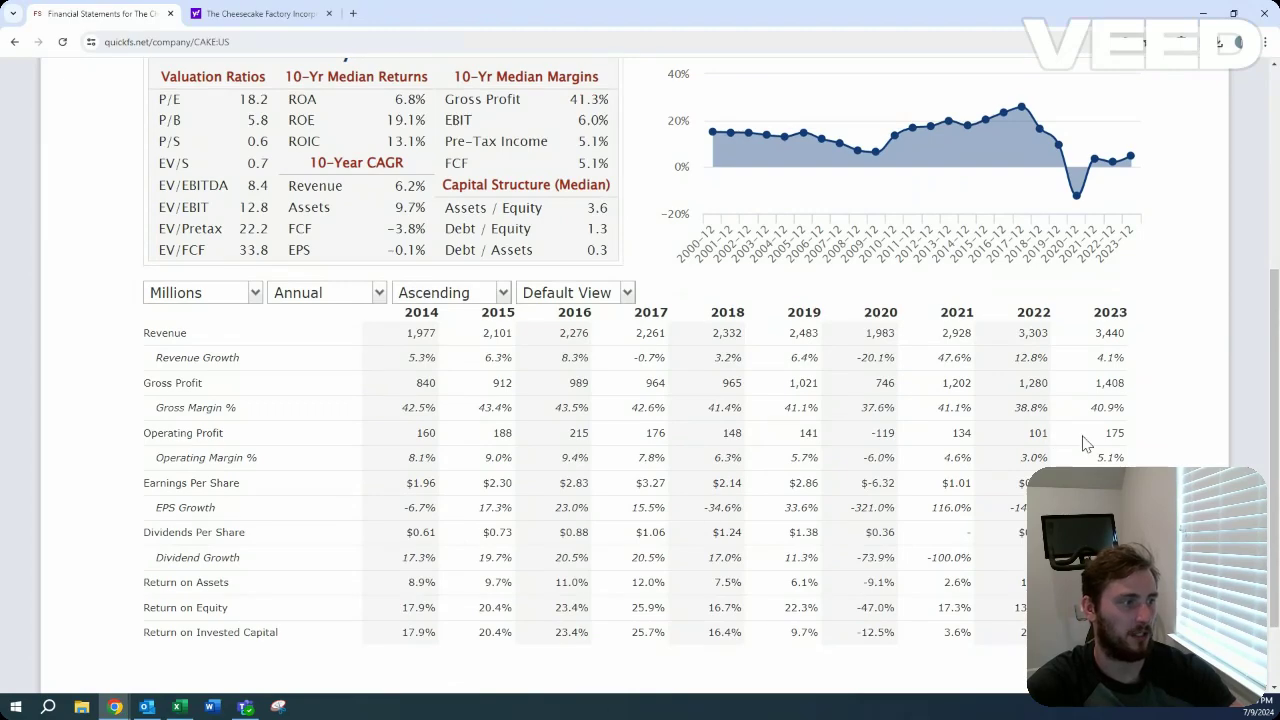
key("alt+Tab")
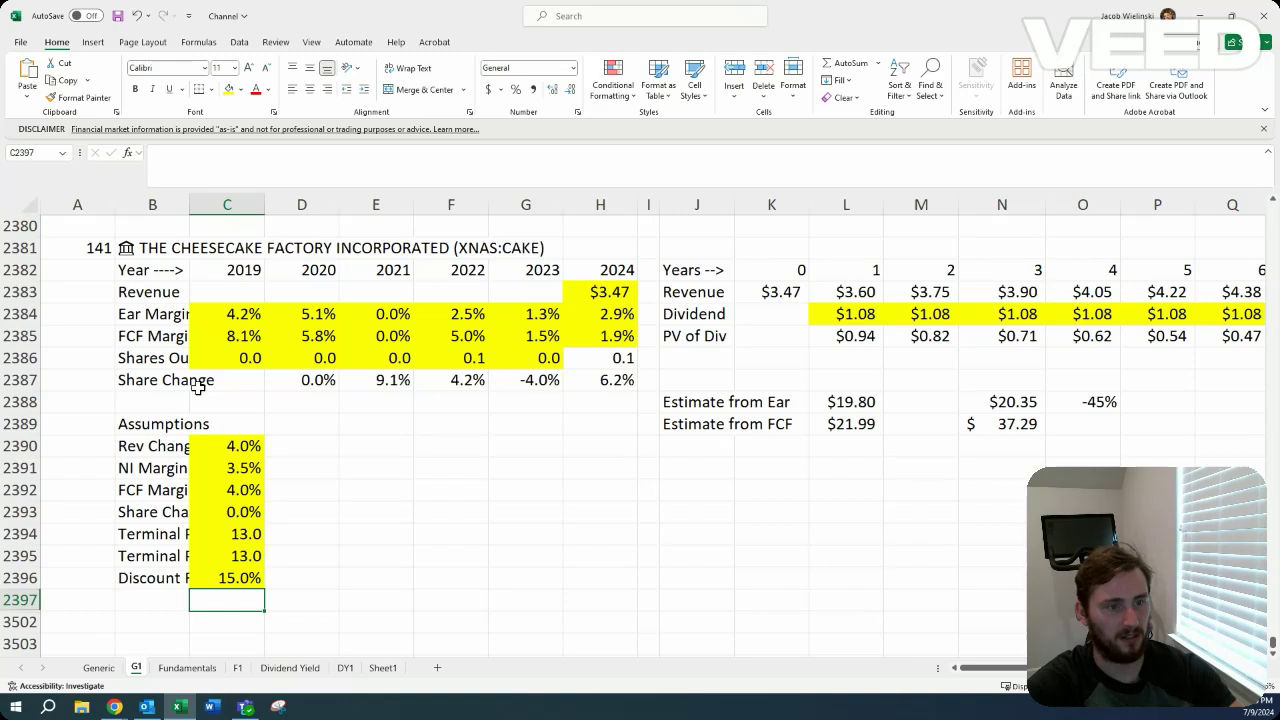
left_click(108, 380)
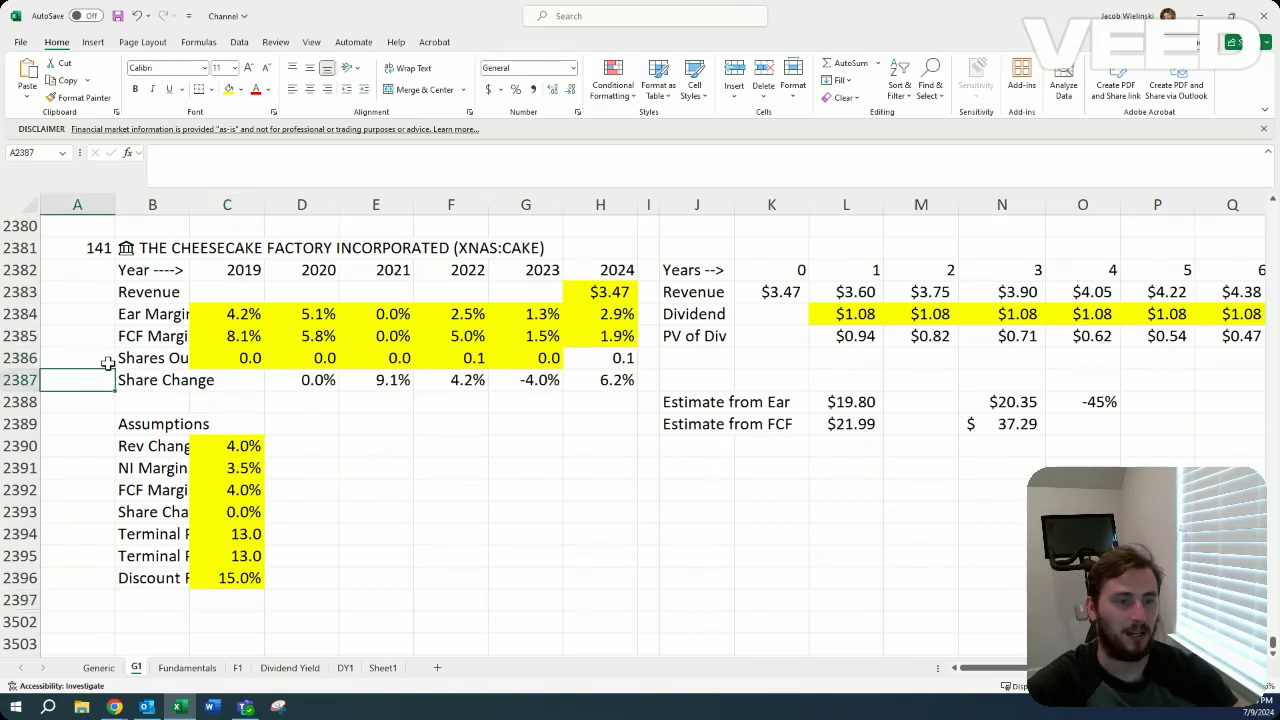
left_click(108, 362)
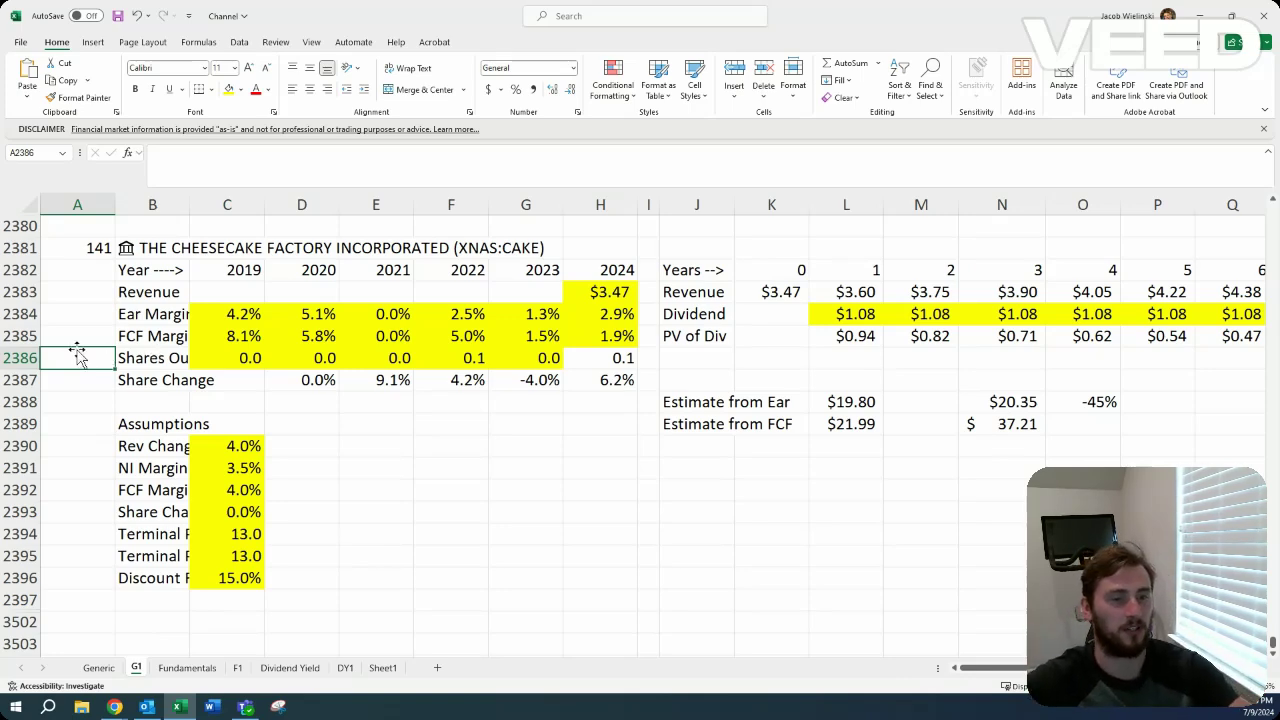
left_click(83, 373)
left_click(84, 358)
left_click(84, 337)
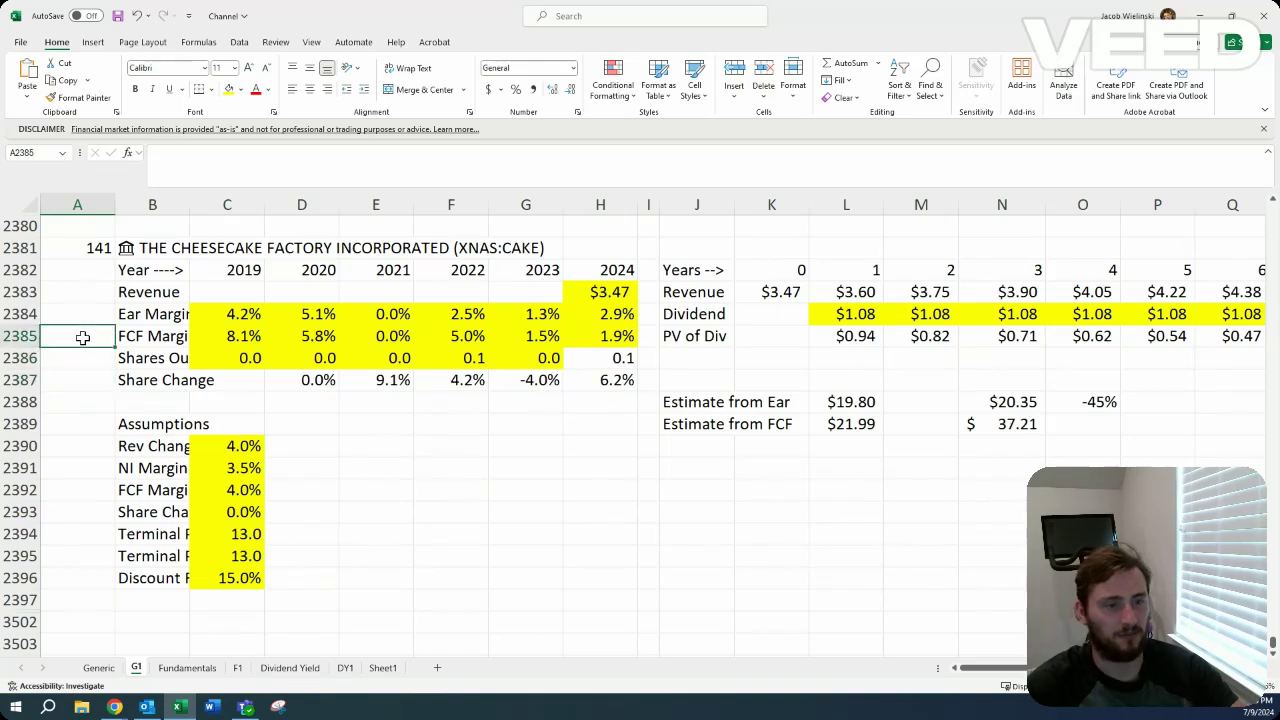
left_click(84, 315)
left_click(82, 344)
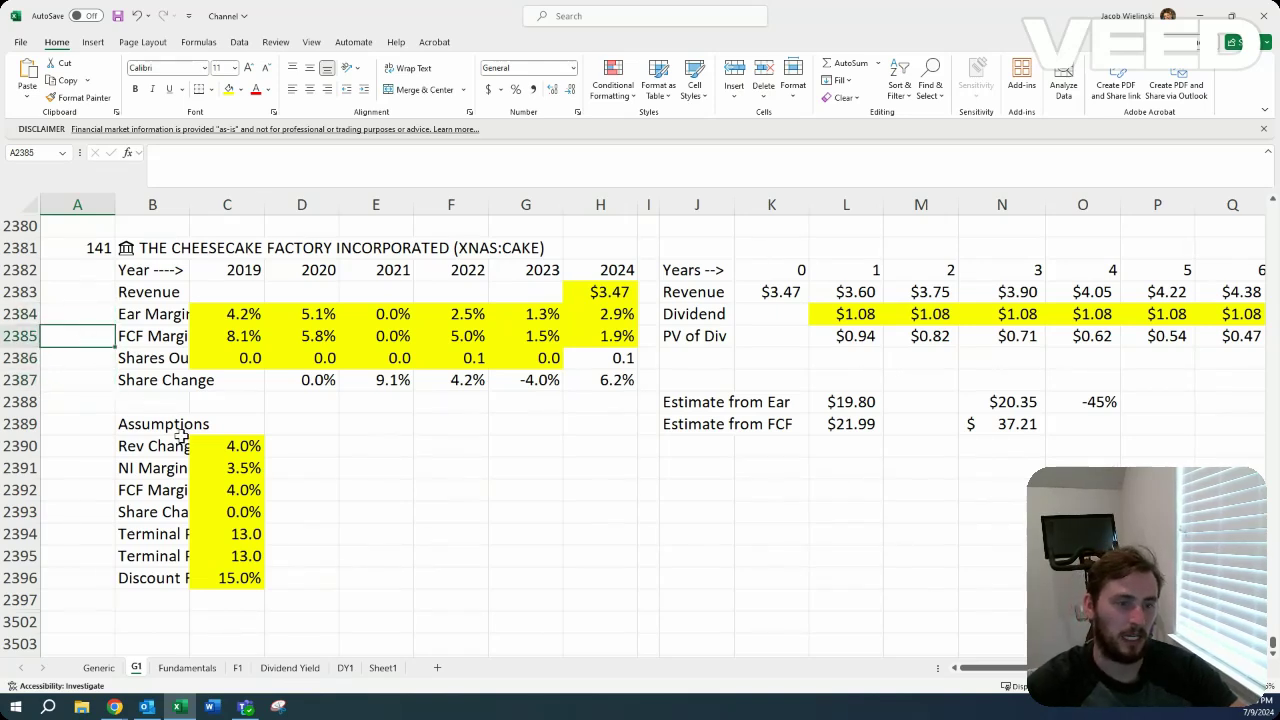
left_click(100, 381)
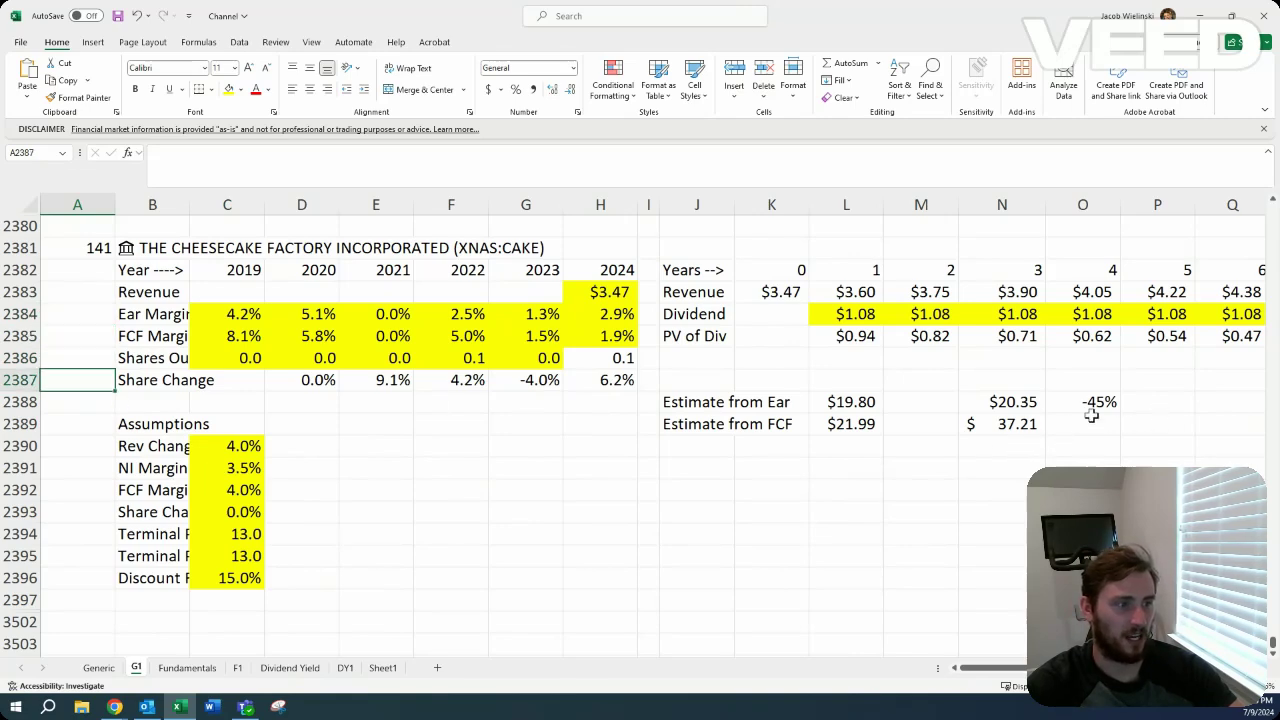
left_click(405, 446)
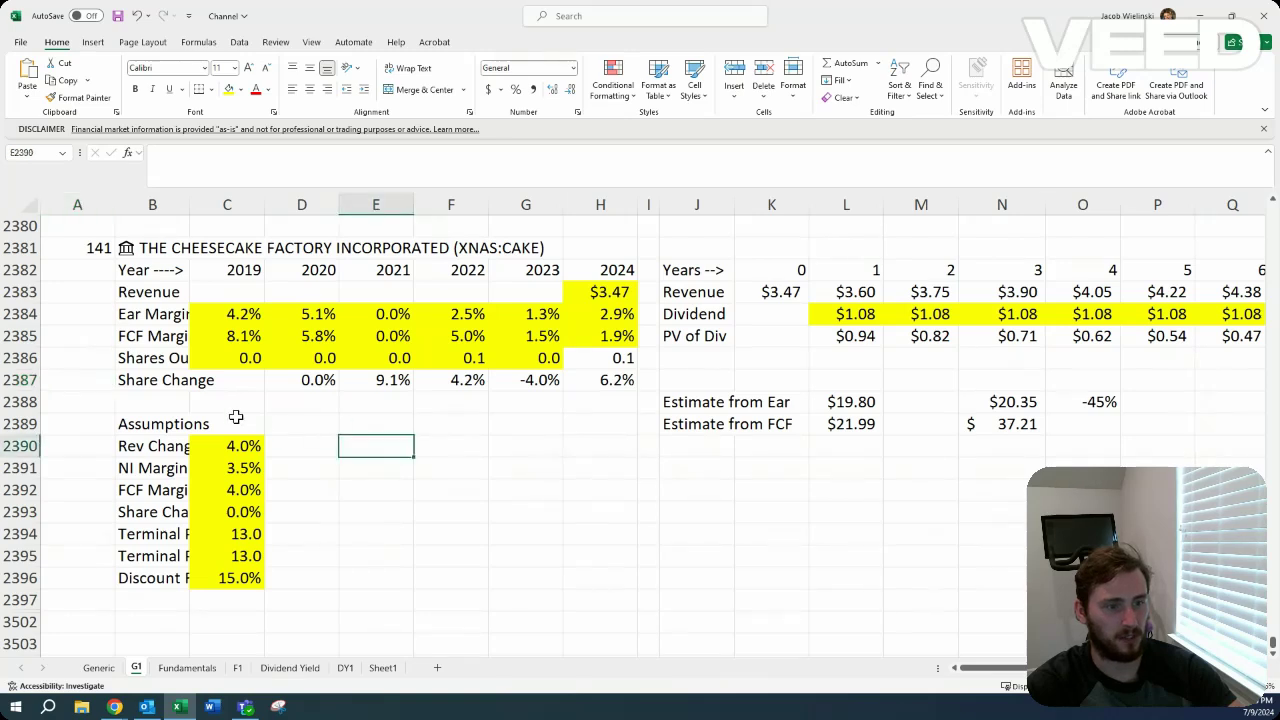
left_click(115, 377)
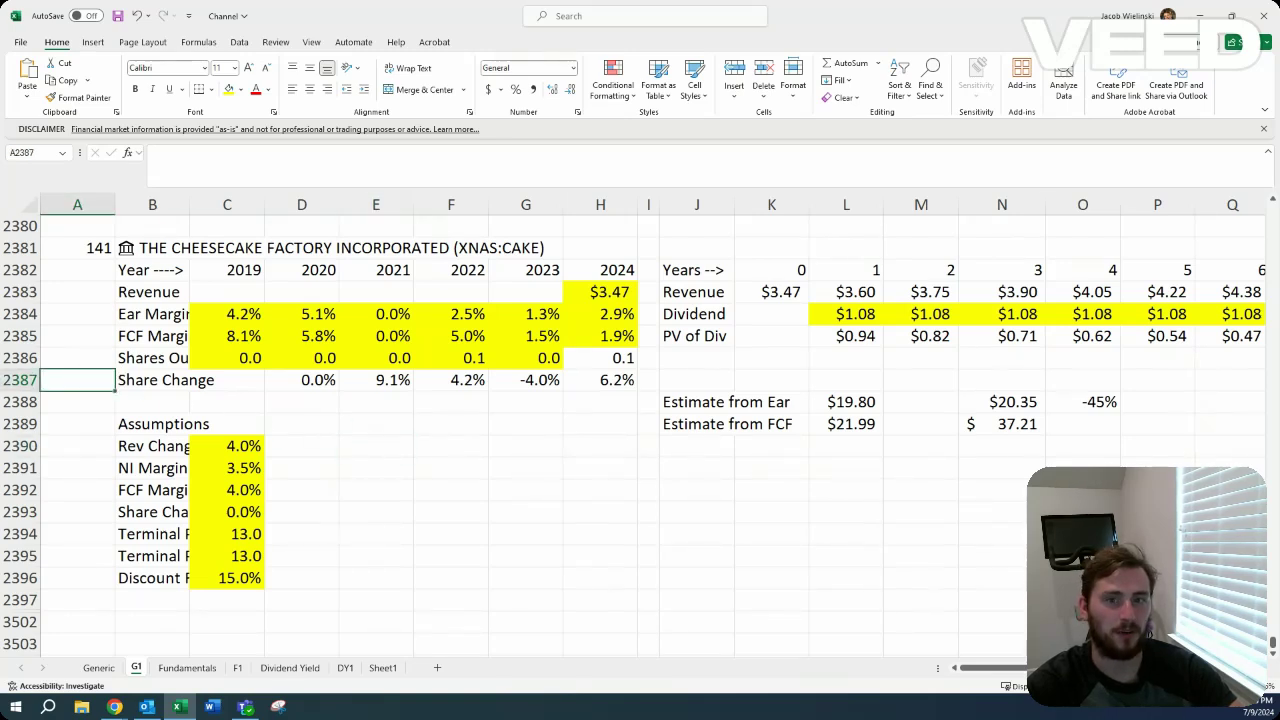